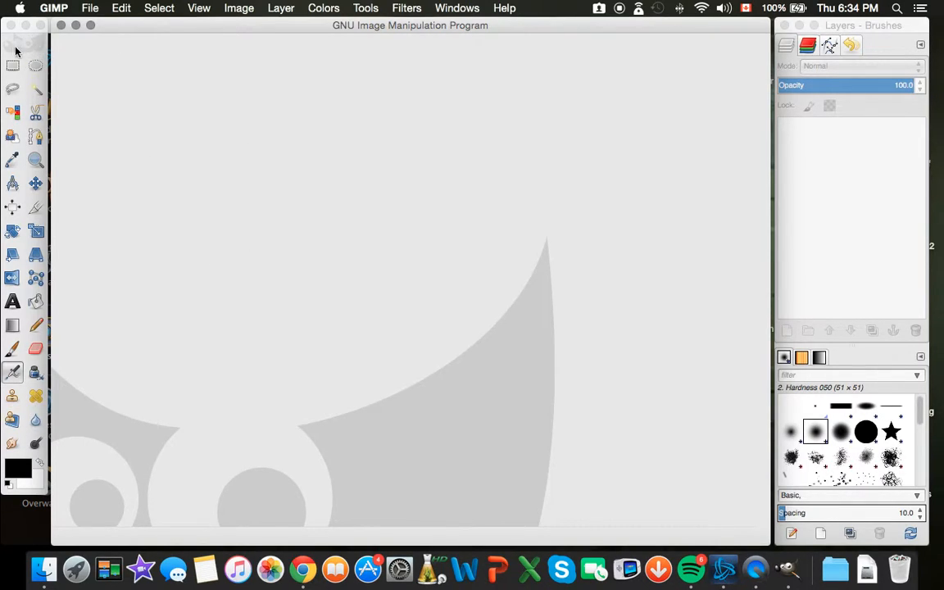
pyautogui.click(366, 8)
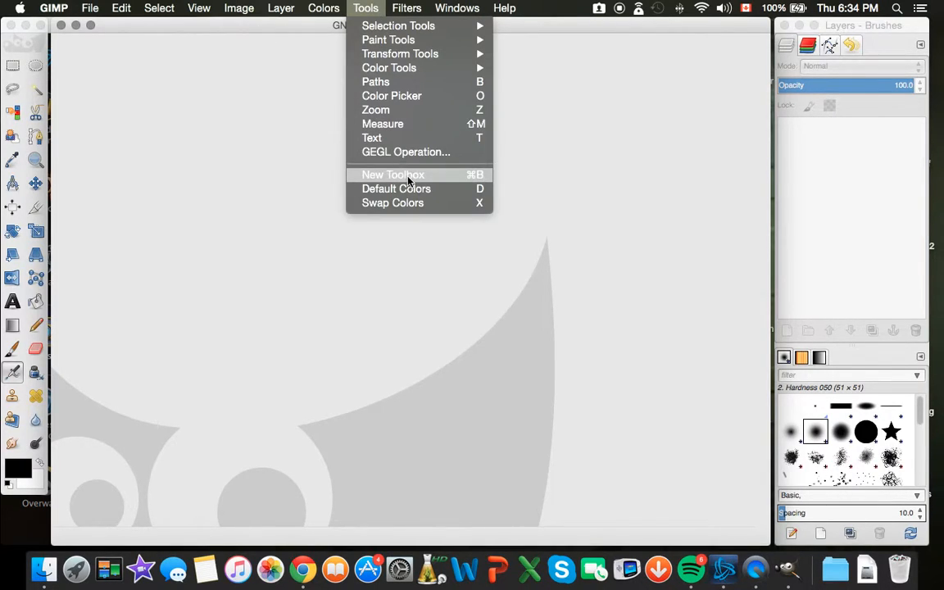
pyautogui.click(105, 110)
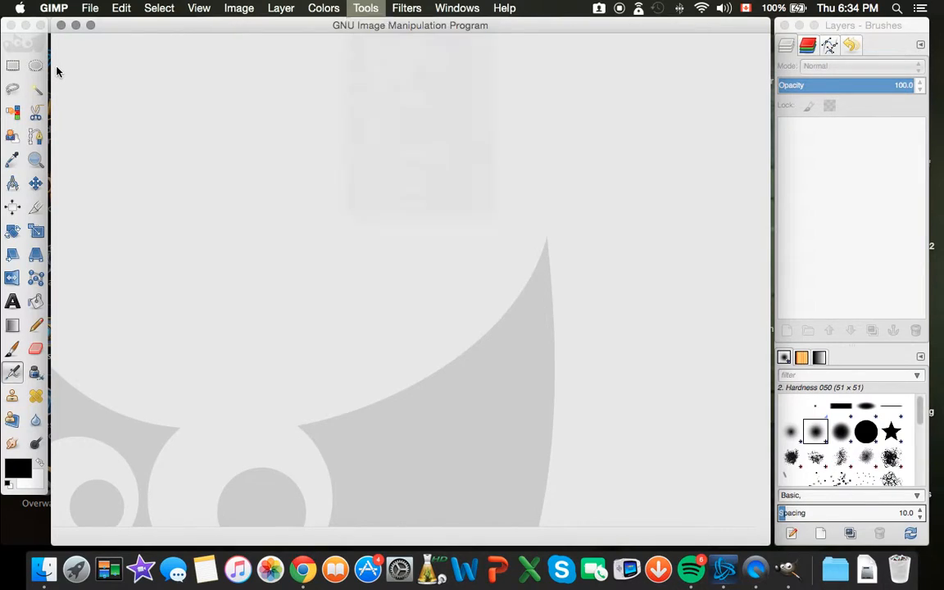
# Open the image tai.jpg from the Desktop folder.
pyautogui.click(90, 10)
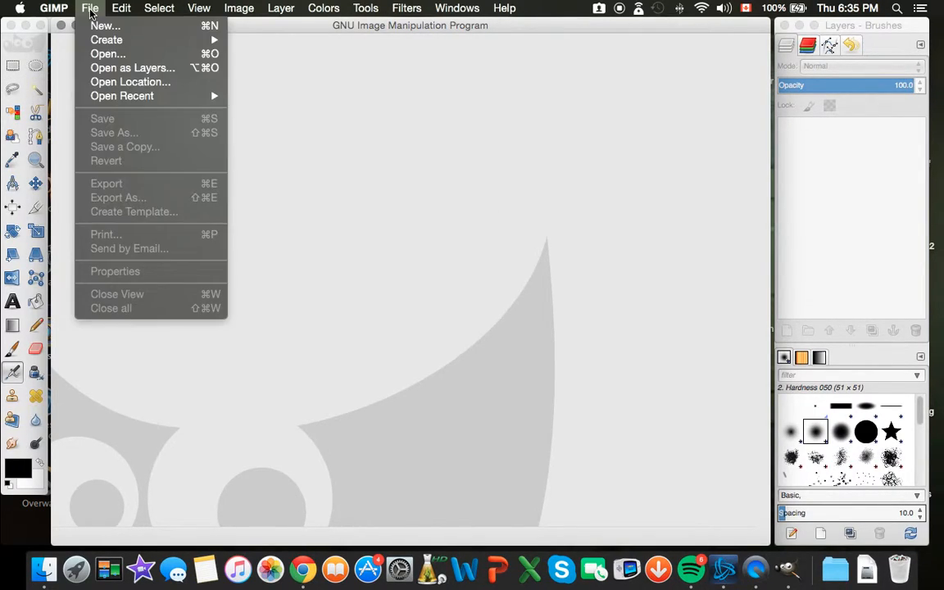
pyautogui.click(109, 54)
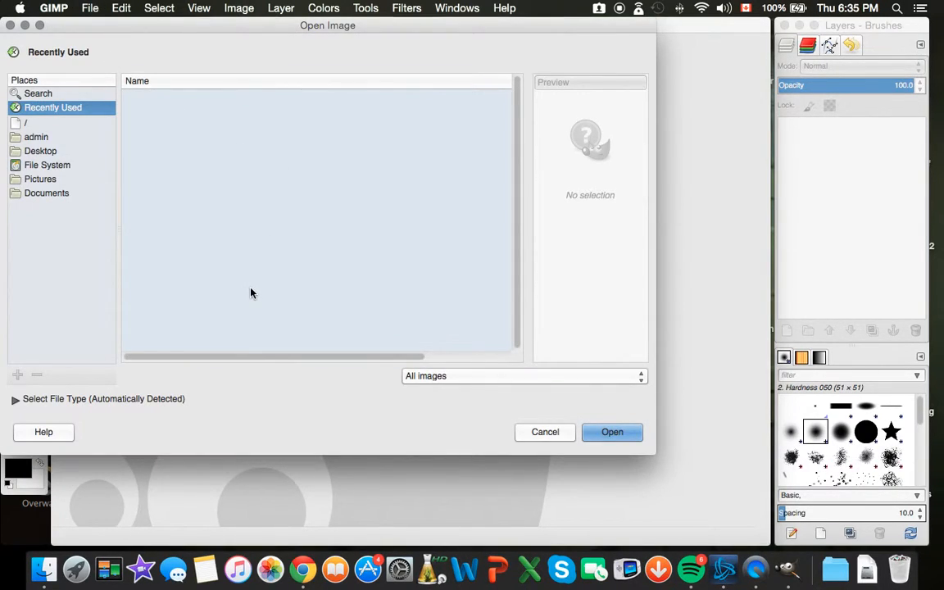
pyautogui.click(40, 150)
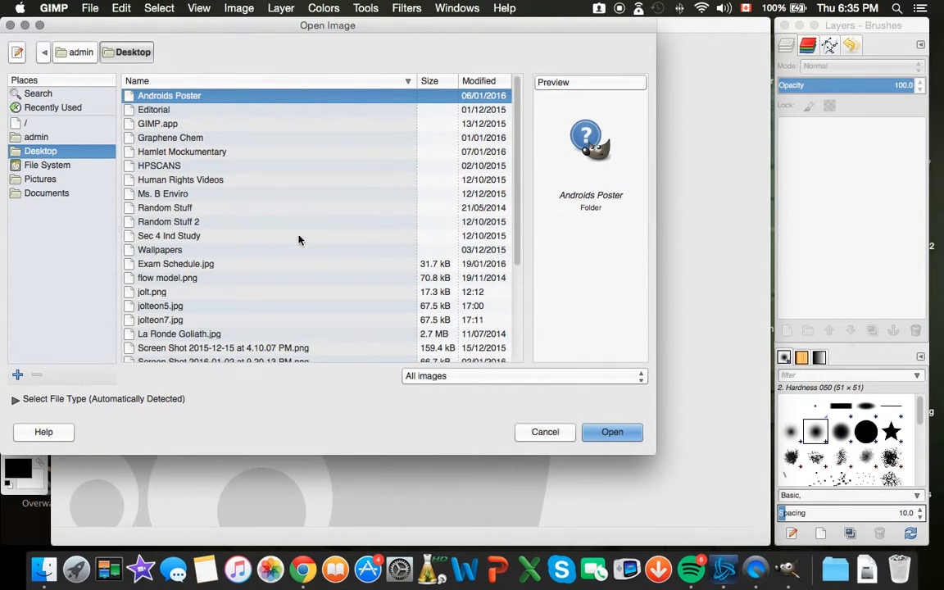
pyautogui.scroll(-5, 299, 239)
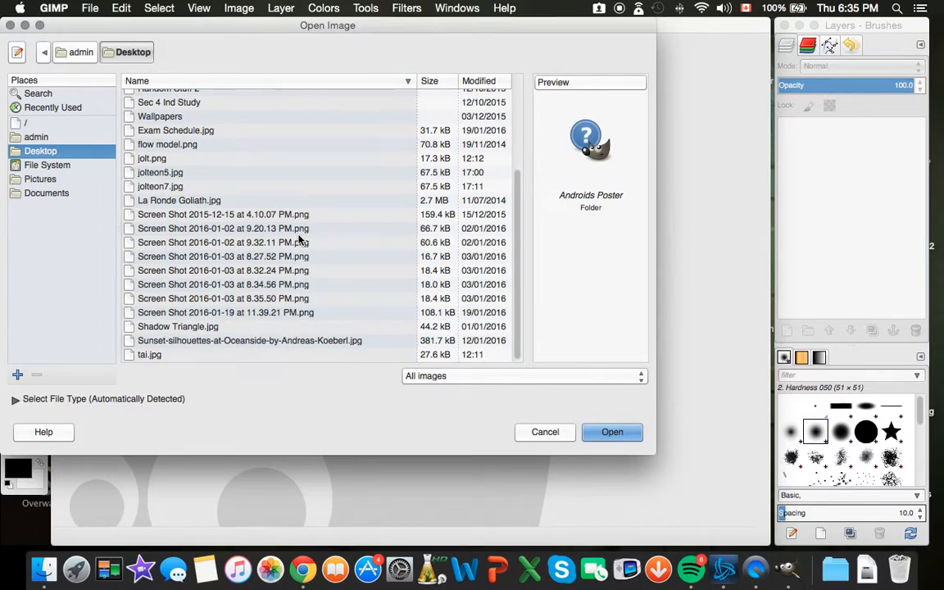
pyautogui.click(217, 355)
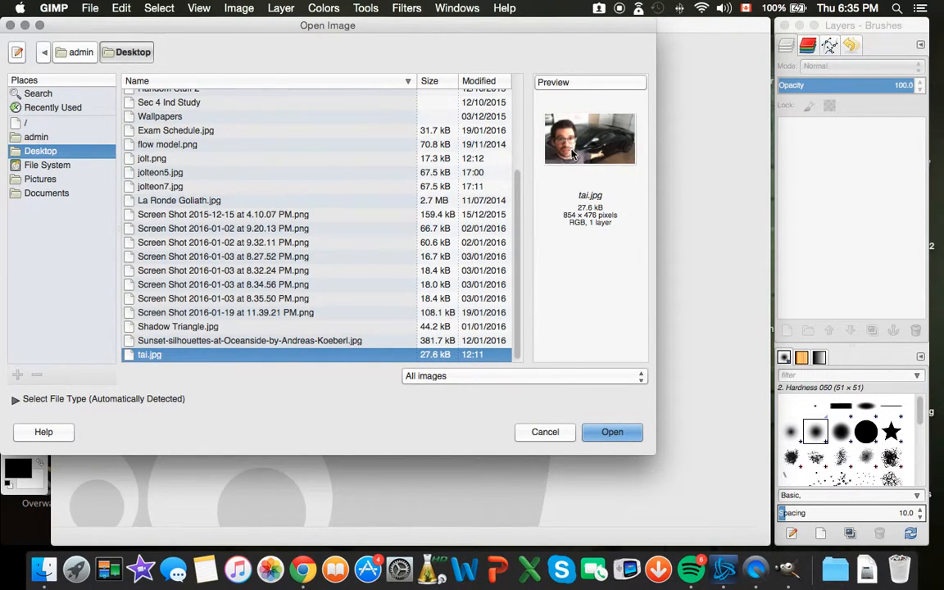
pyautogui.click(612, 433)
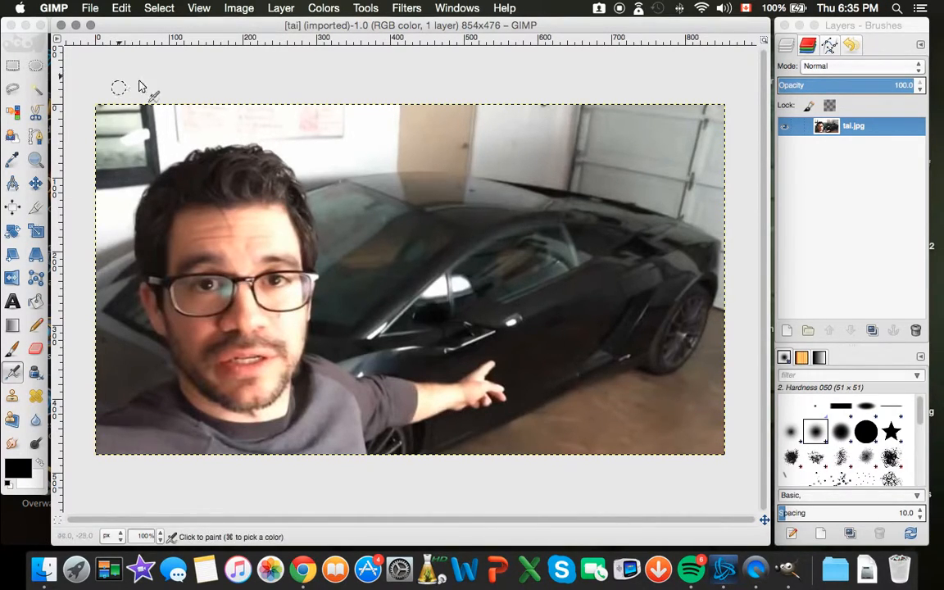
# Add jolteon5.jpg from the Desktop folder to the open image as a new layer.
pyautogui.click(91, 10)
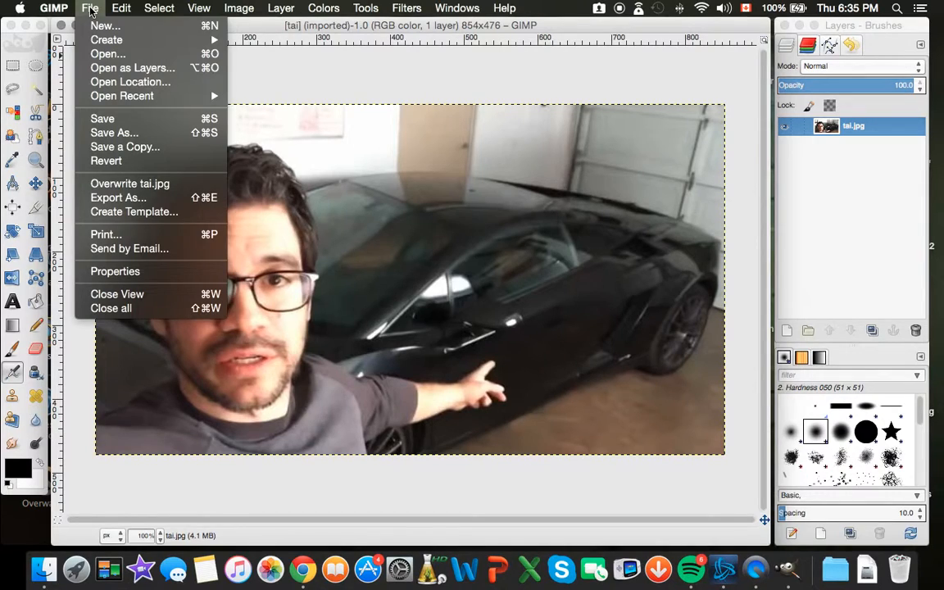
pyautogui.click(112, 74)
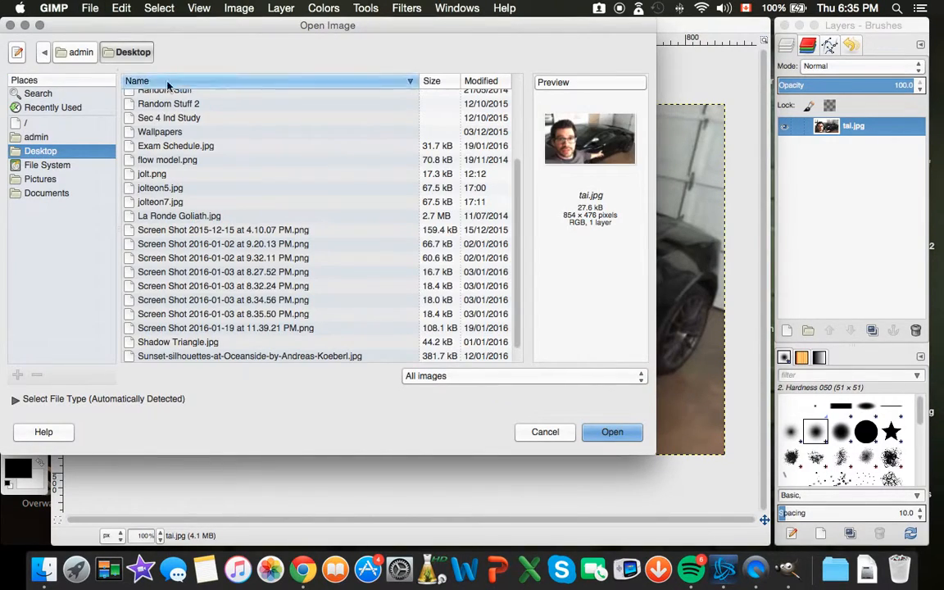
pyautogui.click(184, 190)
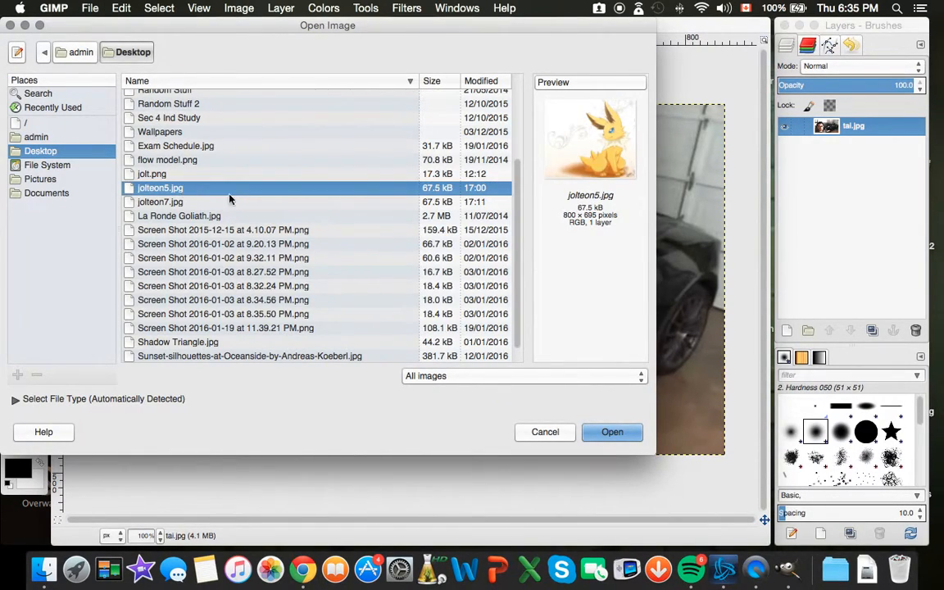
pyautogui.click(602, 439)
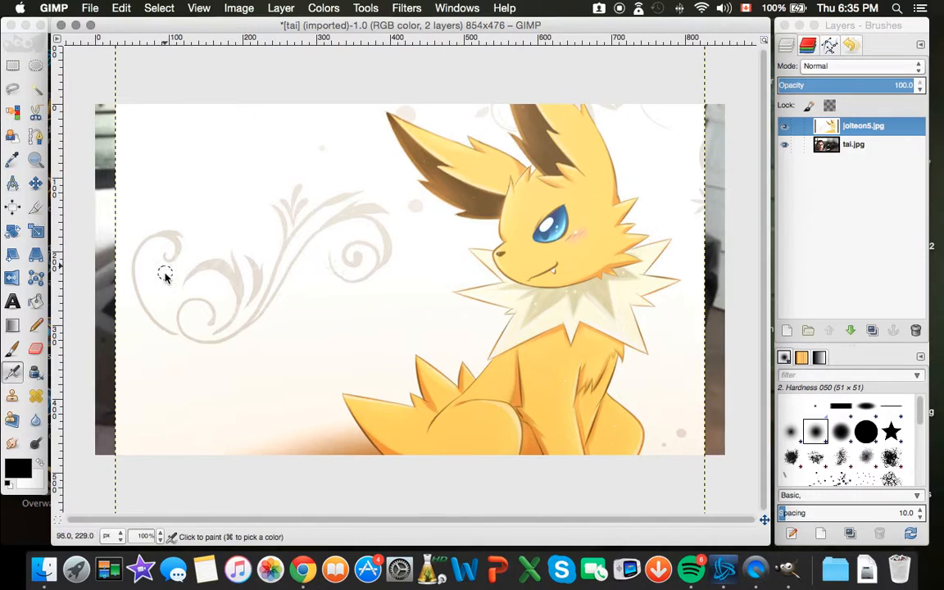
# Scale the jolteon5.jpg layer to a square 200 px wide and move it onto the side of the car.
pyautogui.click(36, 234)
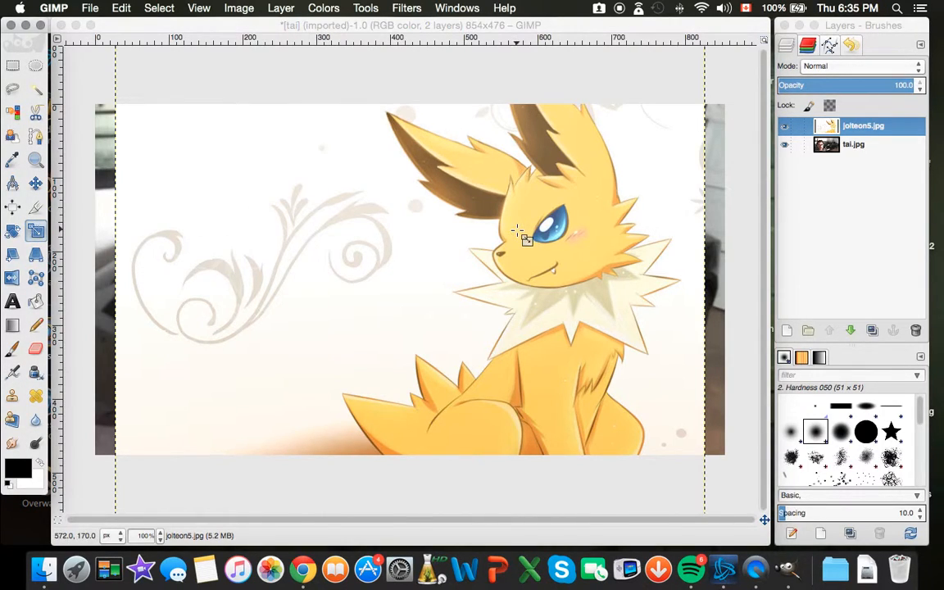
pyautogui.click(431, 214)
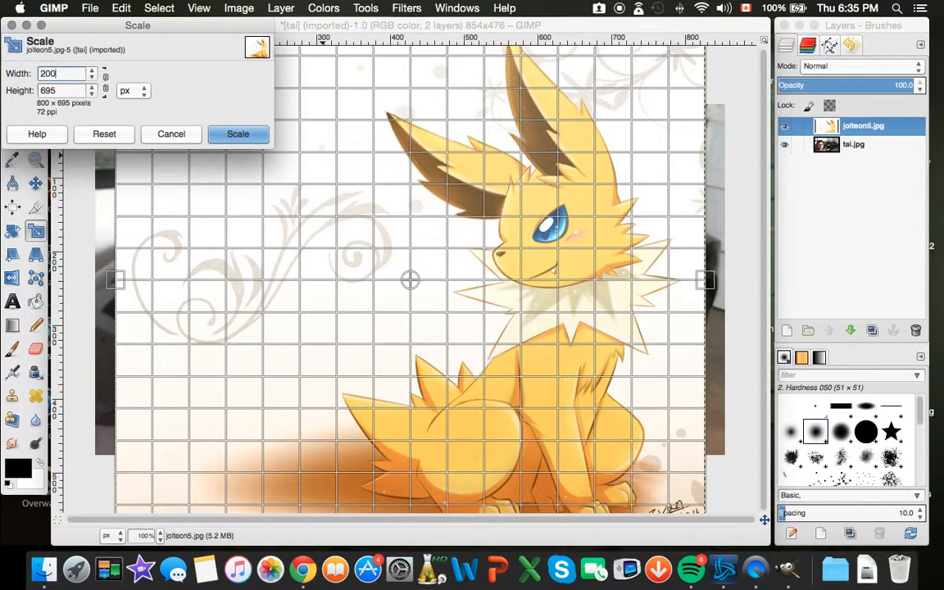
pyautogui.press('Tab')
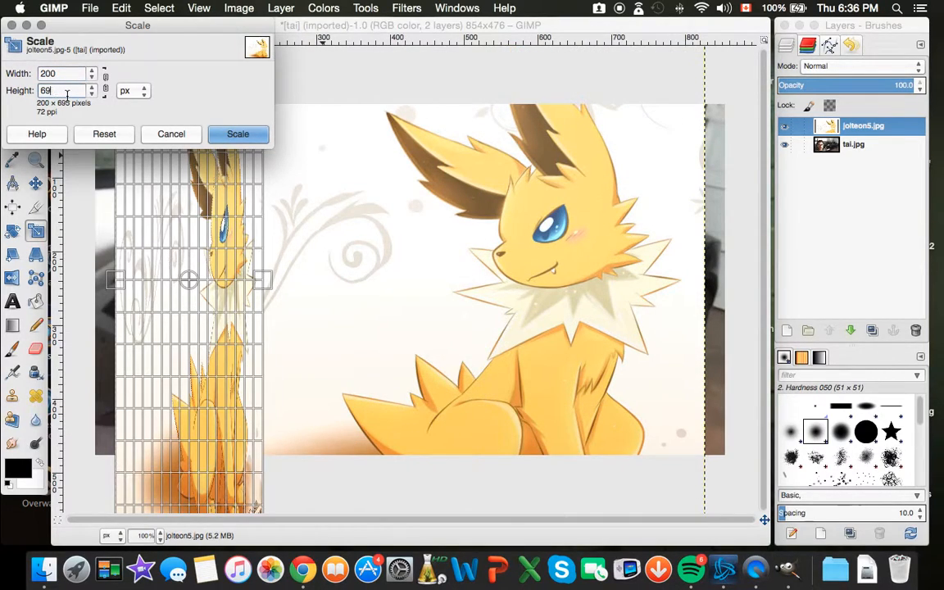
pyautogui.click(238, 134)
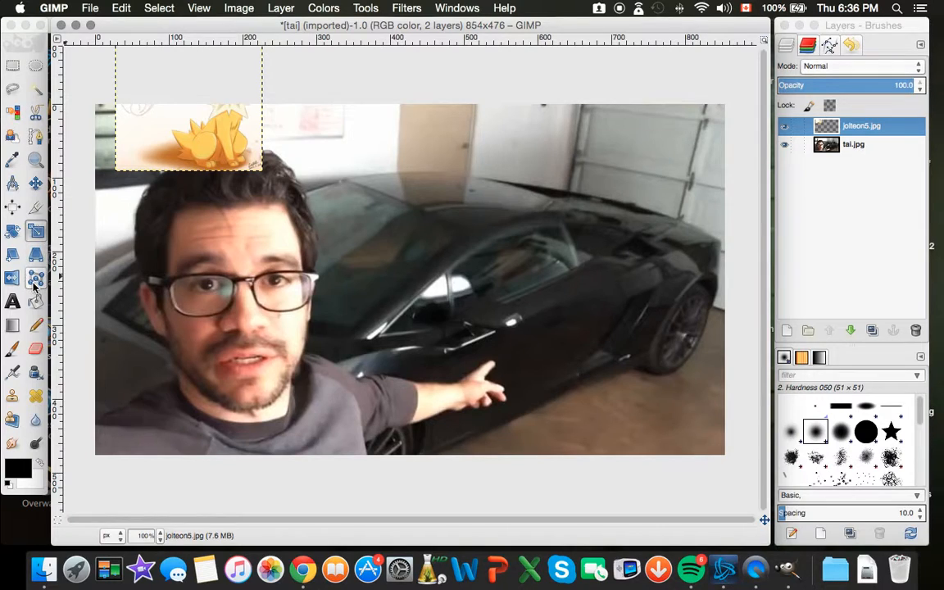
pyautogui.click(35, 184)
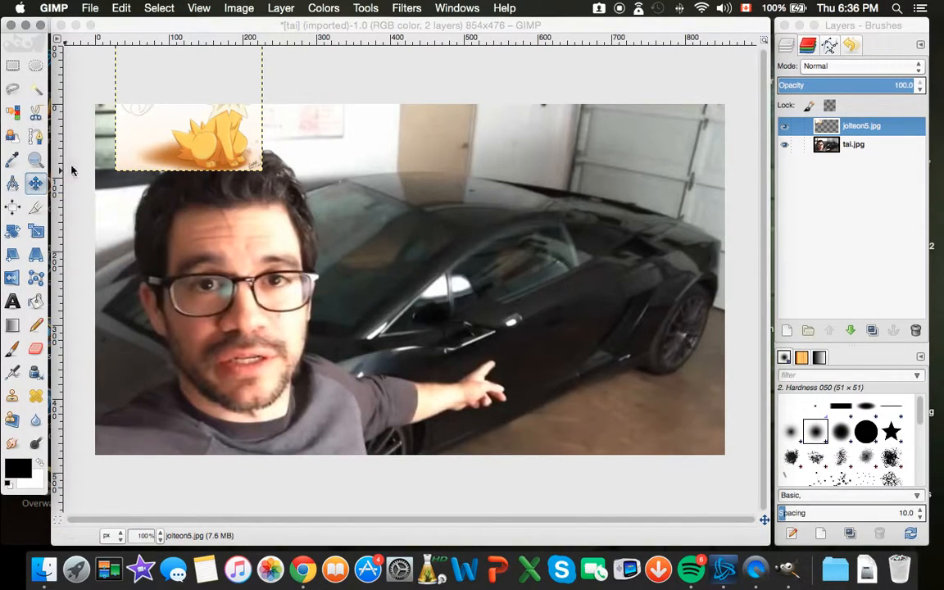
pyautogui.moveTo(210, 132); pyautogui.dragTo(537, 313)
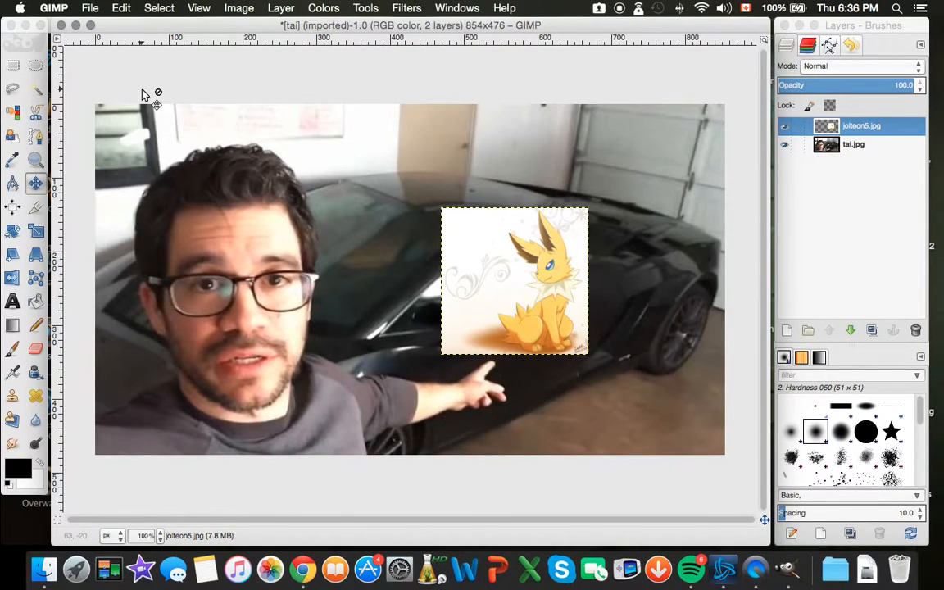
# Start a path at the tip of Jolteon's upright ear and trace anchors down the ear's outer edge to the head.
pyautogui.click(200, 8)
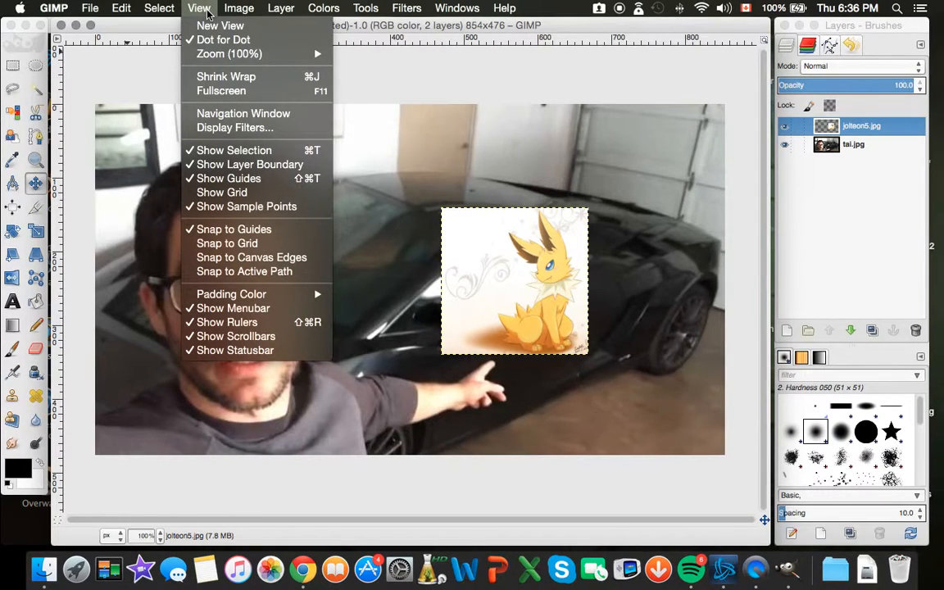
pyautogui.moveTo(231, 55)
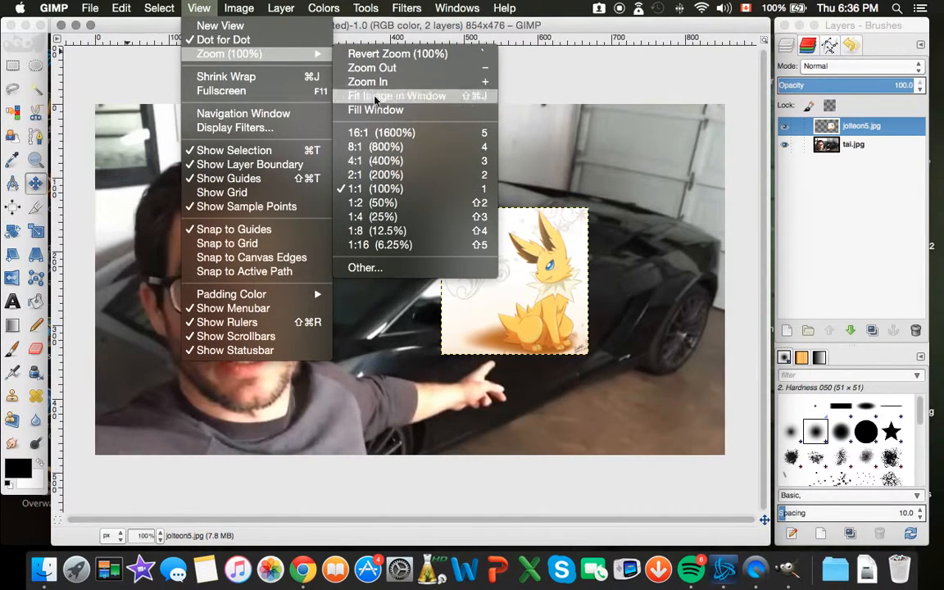
pyautogui.click(399, 175)
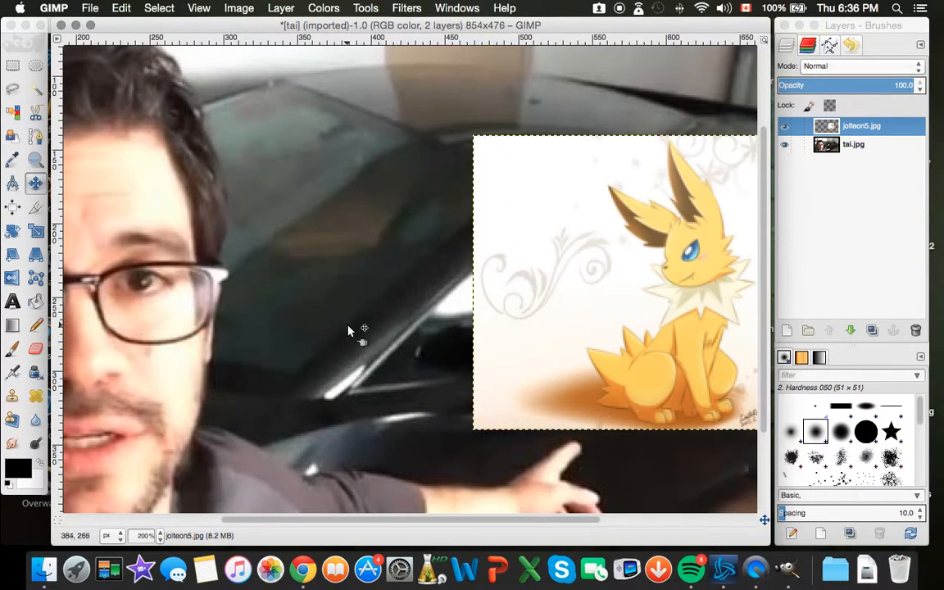
pyautogui.hscroll(2, 348, 331)
pyautogui.hscroll(-5, 348, 331)
pyautogui.scroll(-2, 348, 332)
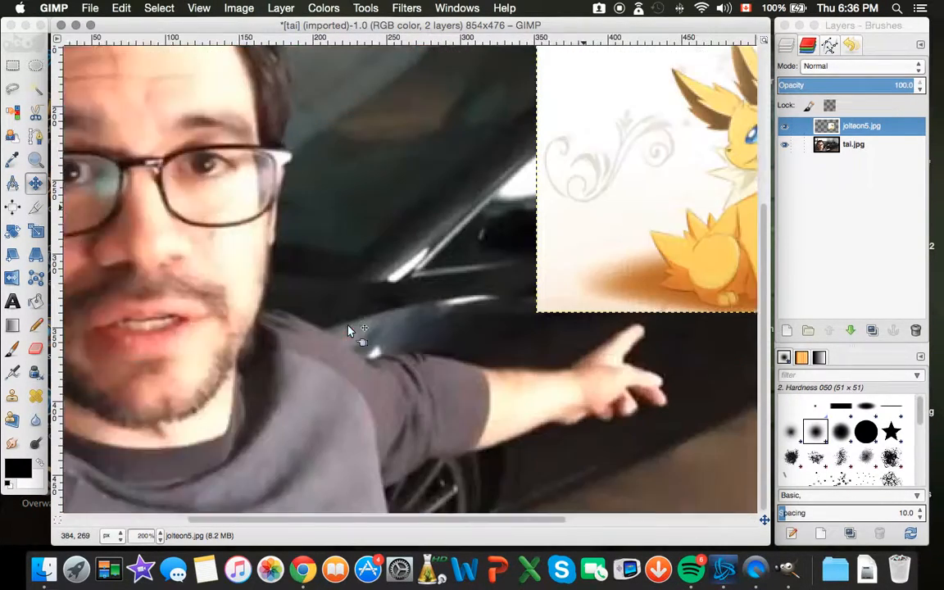
pyautogui.hscroll(2, 349, 331)
pyautogui.scroll(5, 348, 331)
pyautogui.scroll(-3, 348, 331)
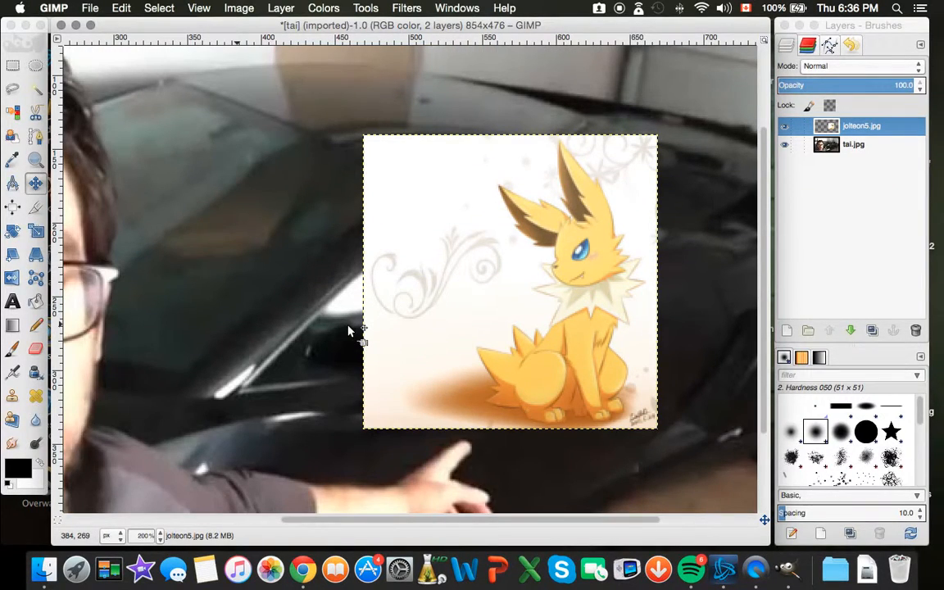
pyautogui.click(38, 139)
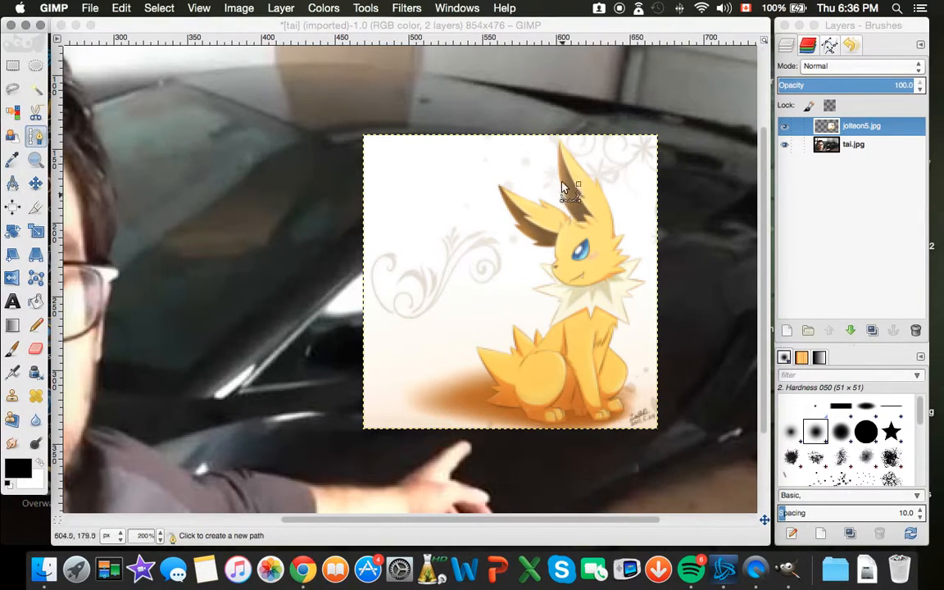
pyautogui.click(560, 140)
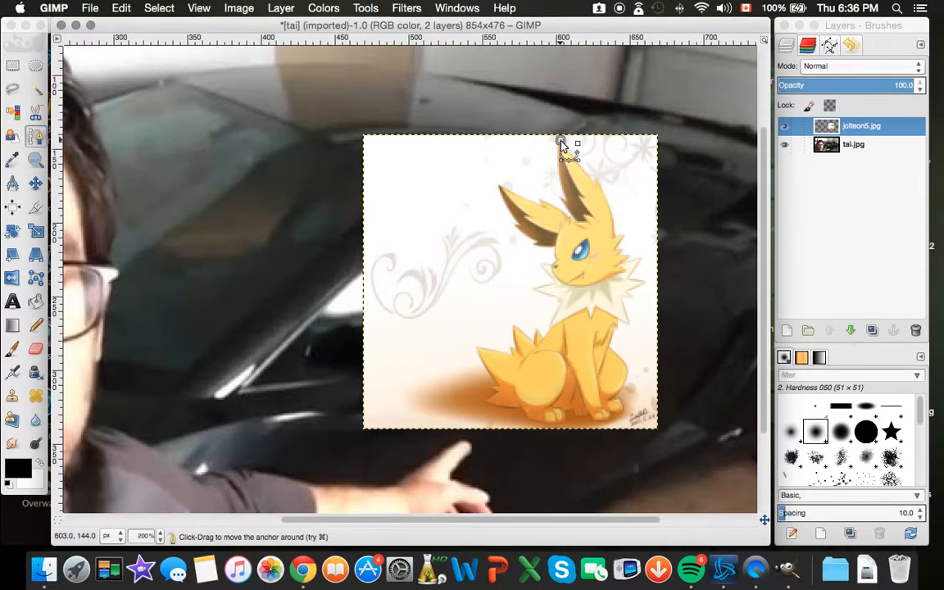
pyautogui.click(569, 151)
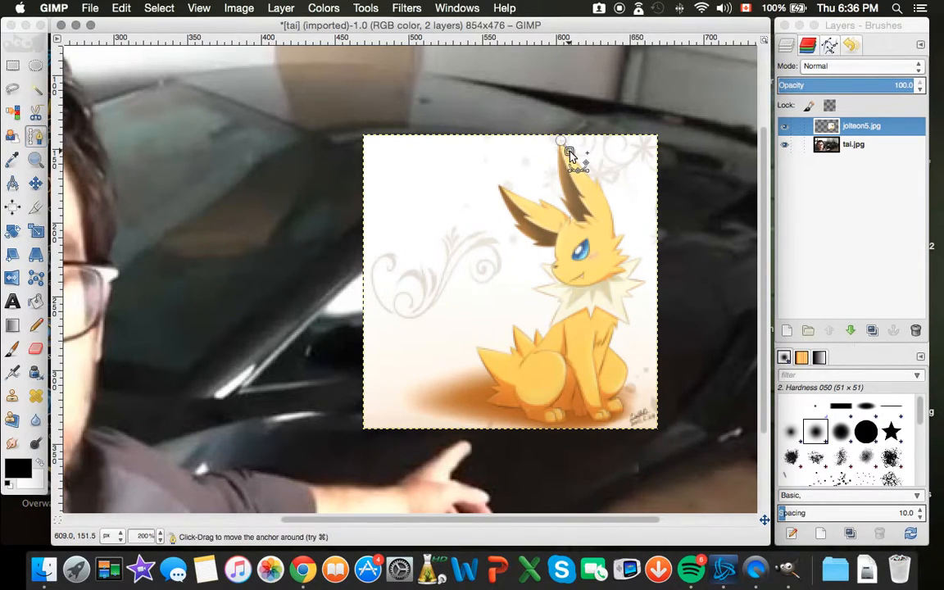
pyautogui.click(579, 162)
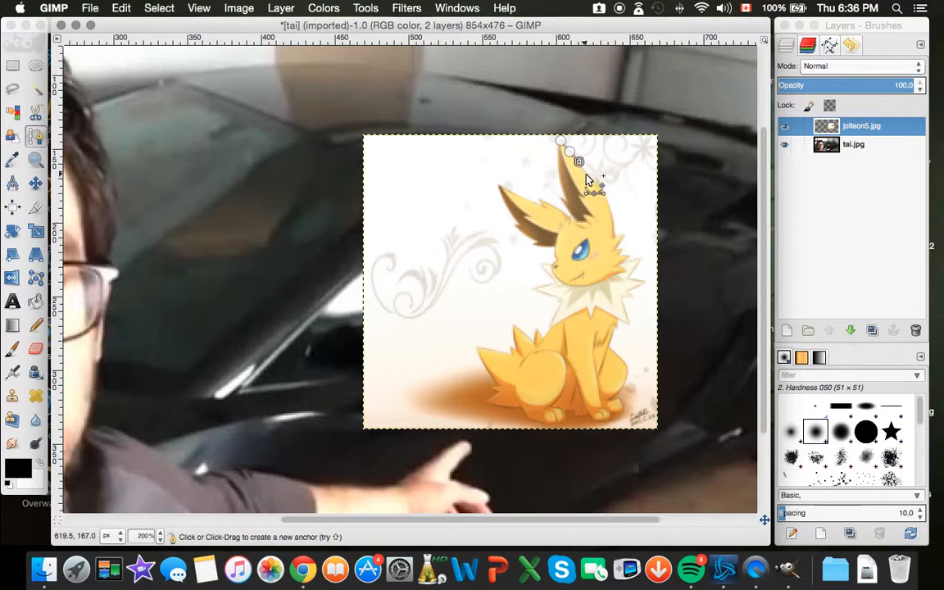
pyautogui.click(584, 172)
pyautogui.click(596, 179)
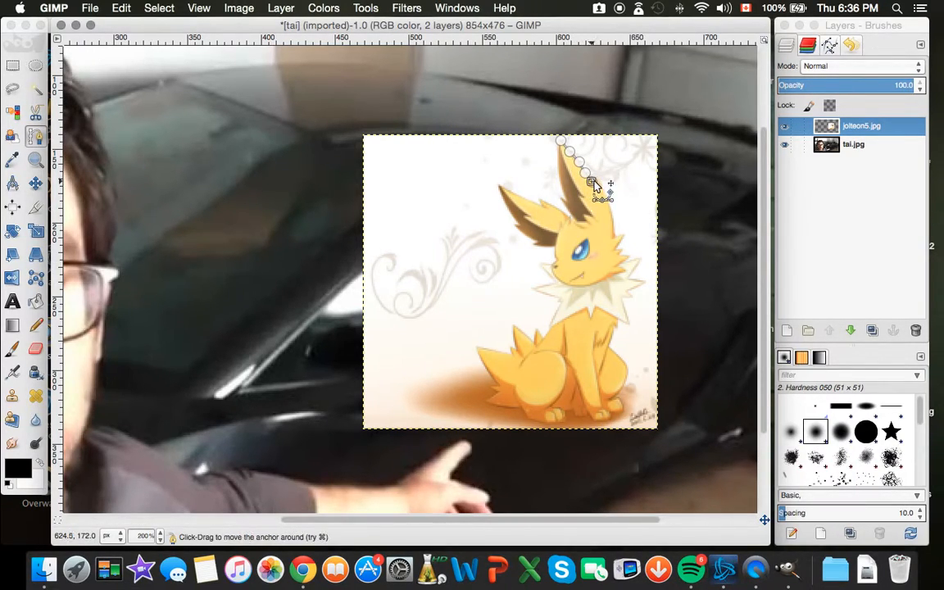
pyautogui.click(604, 190)
pyautogui.click(610, 207)
pyautogui.click(611, 222)
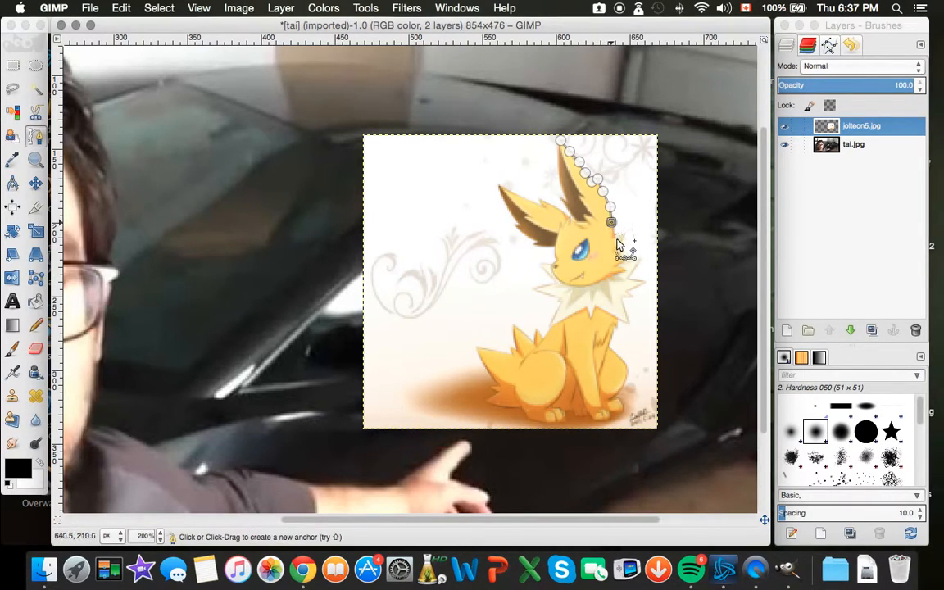
# Continue the path with anchors down the back of Jolteon's head and around the rear spikes of the neck ruff.
pyautogui.click(613, 236)
pyautogui.click(615, 249)
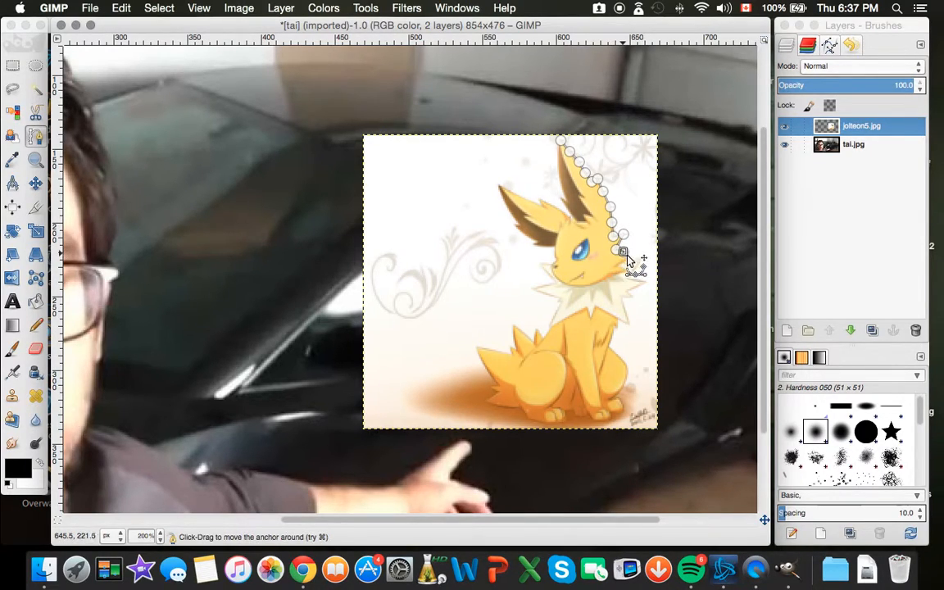
pyautogui.click(630, 258)
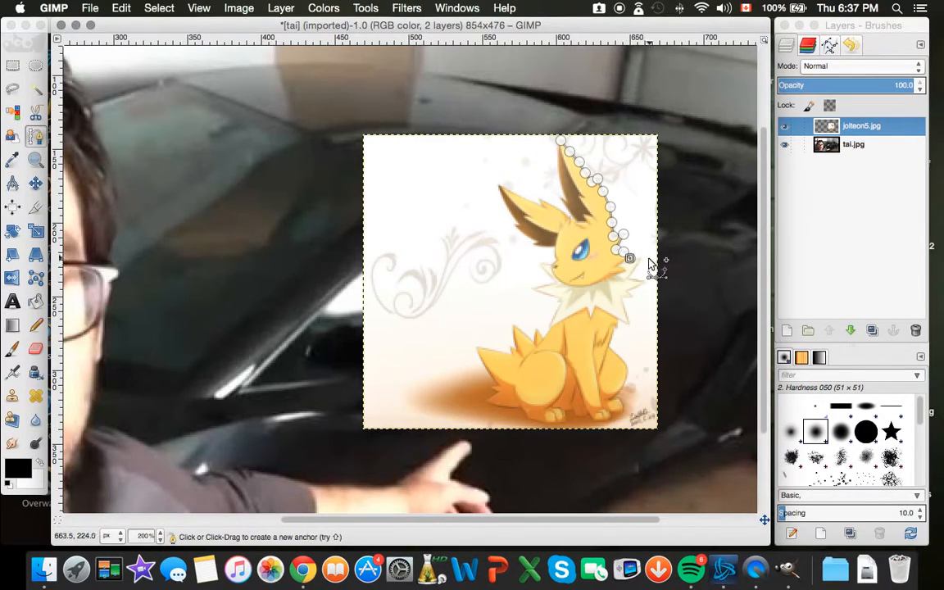
pyautogui.click(641, 260)
pyautogui.click(644, 283)
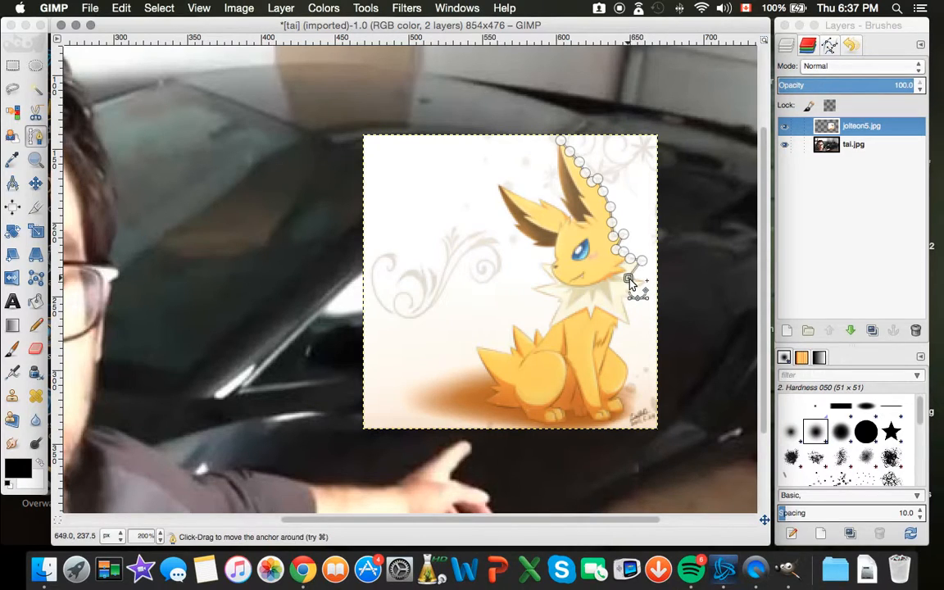
pyautogui.click(626, 292)
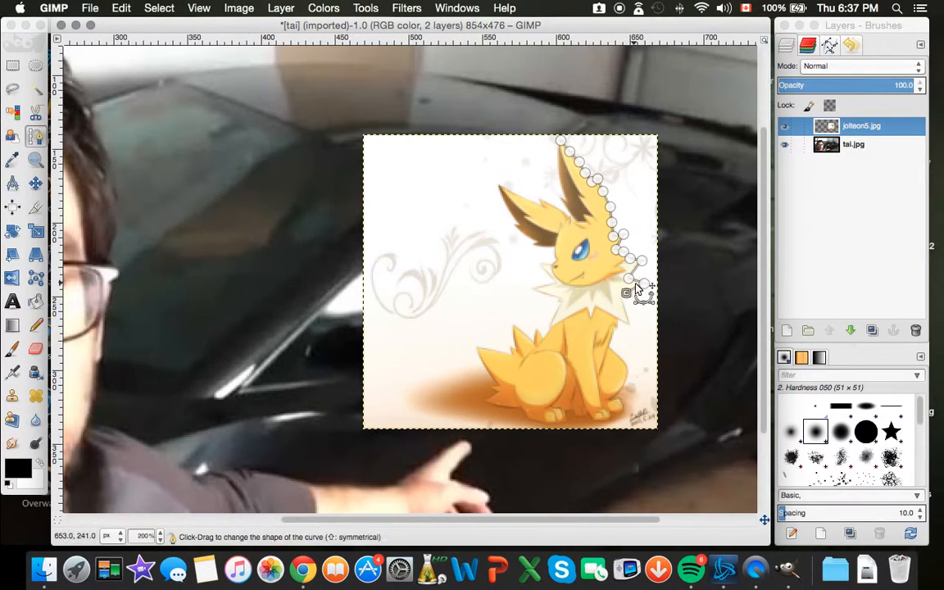
pyautogui.click(632, 299)
pyautogui.click(623, 298)
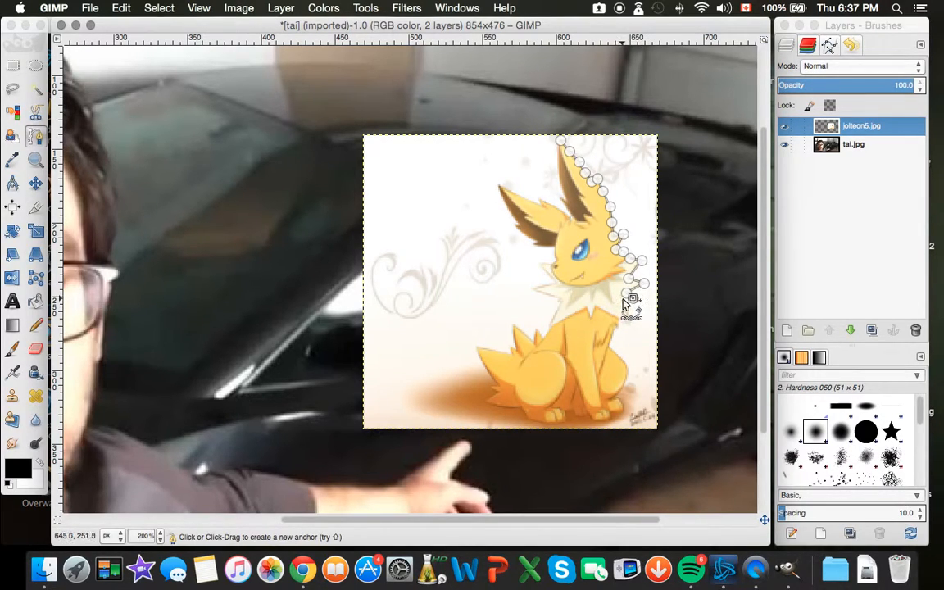
pyautogui.click(608, 294)
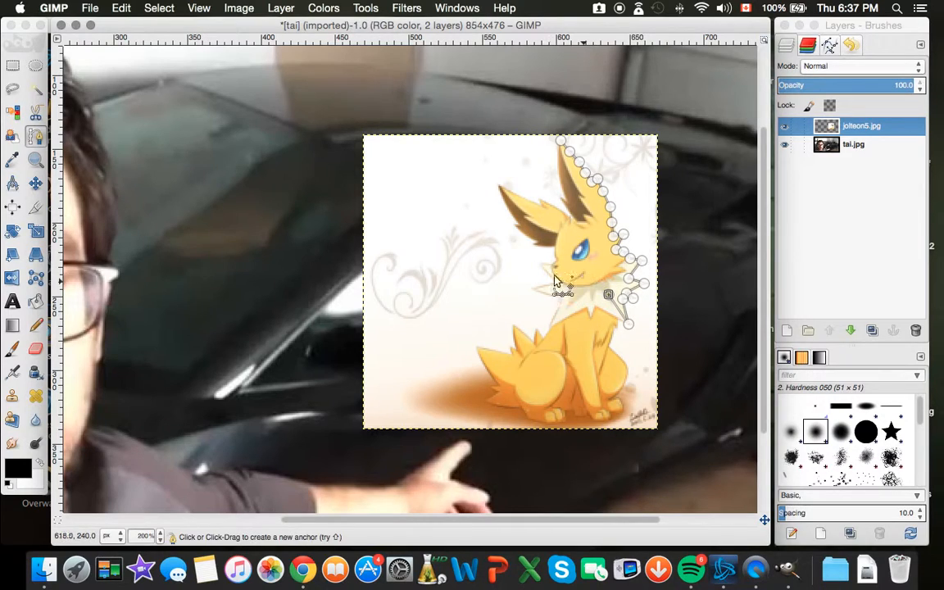
pyautogui.click(123, 8)
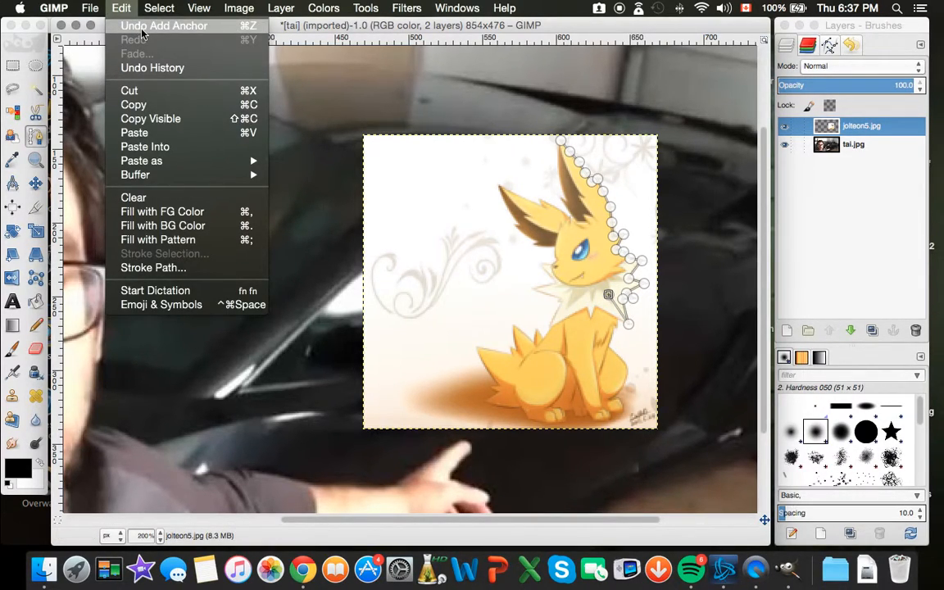
pyautogui.click(142, 30)
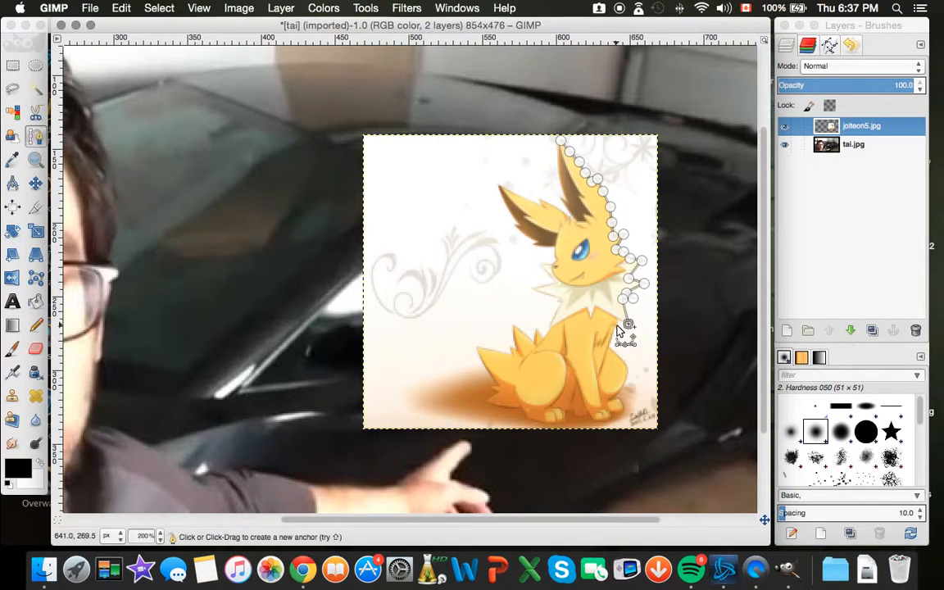
# Continue the path from the lower ruff spike down Jolteon's back and hind leg, and along the underside of the feet.
pyautogui.click(617, 319)
pyautogui.click(617, 354)
pyautogui.click(626, 374)
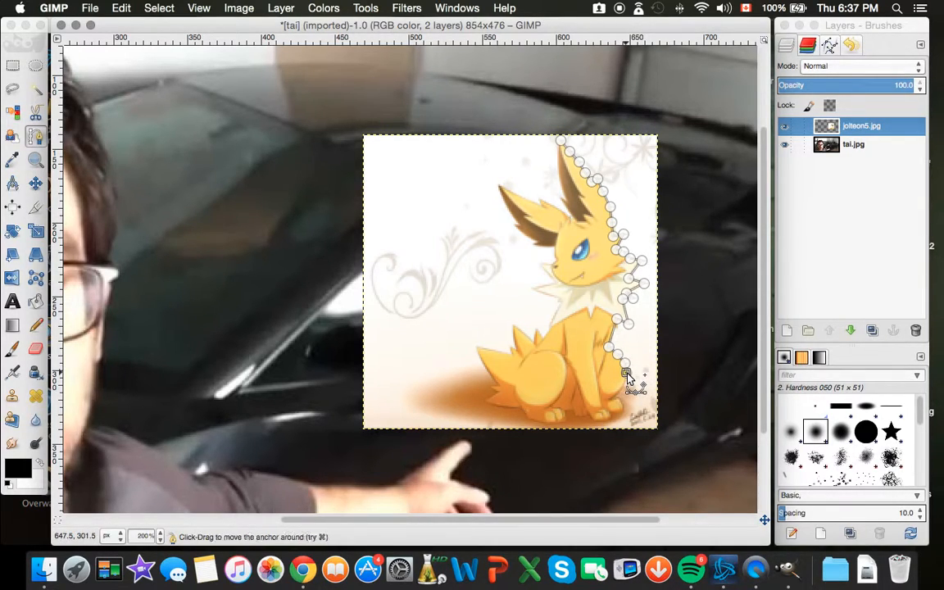
pyautogui.click(618, 391)
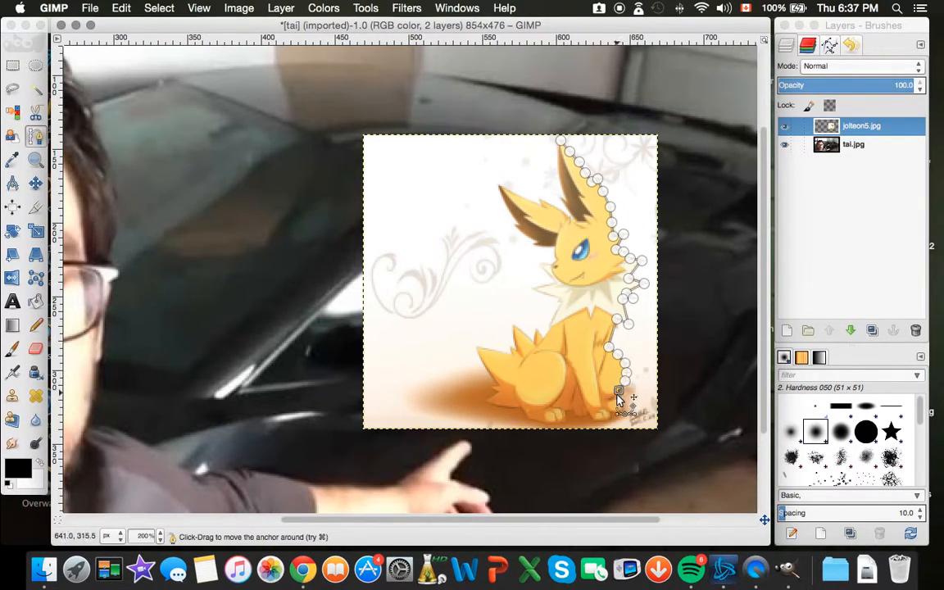
pyautogui.click(619, 401)
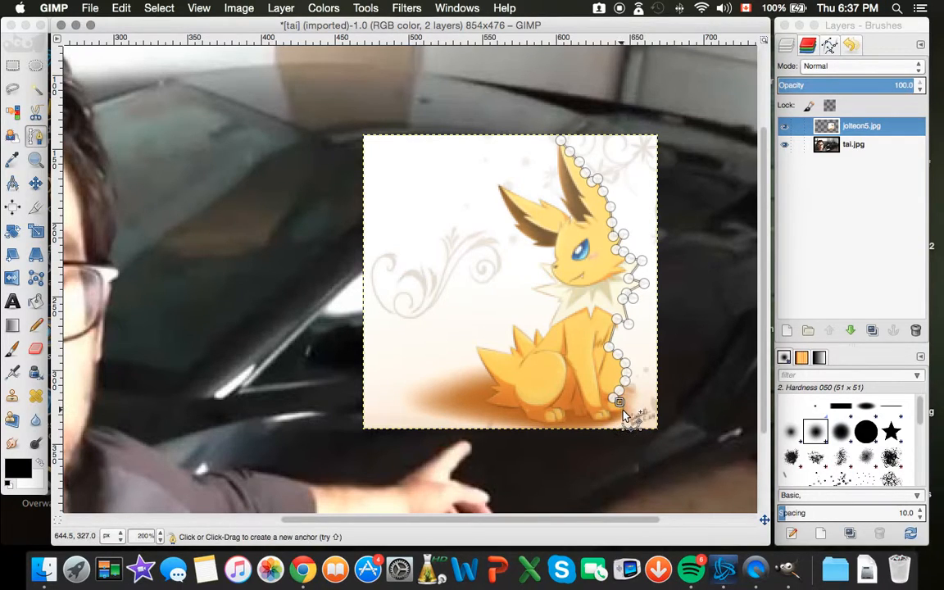
pyautogui.click(612, 412)
pyautogui.click(601, 421)
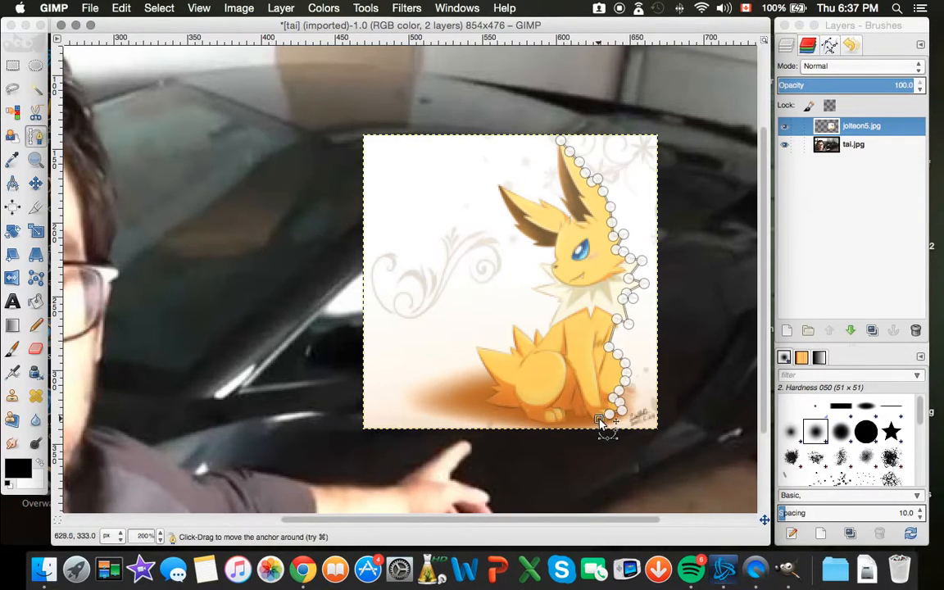
pyautogui.click(549, 423)
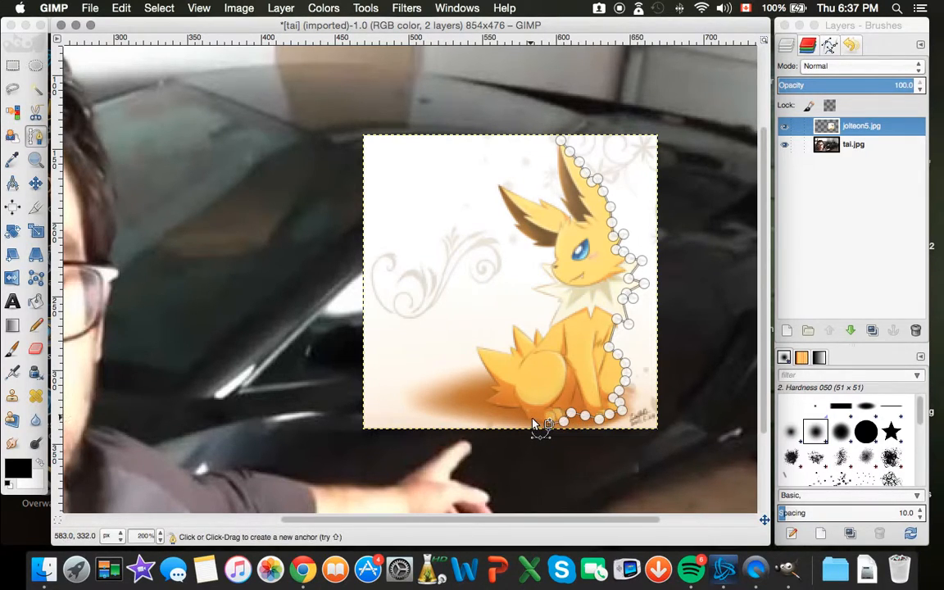
# Trace path anchors up around the tail's outer tip and over its pointed upper tufts.
pyautogui.click(486, 370)
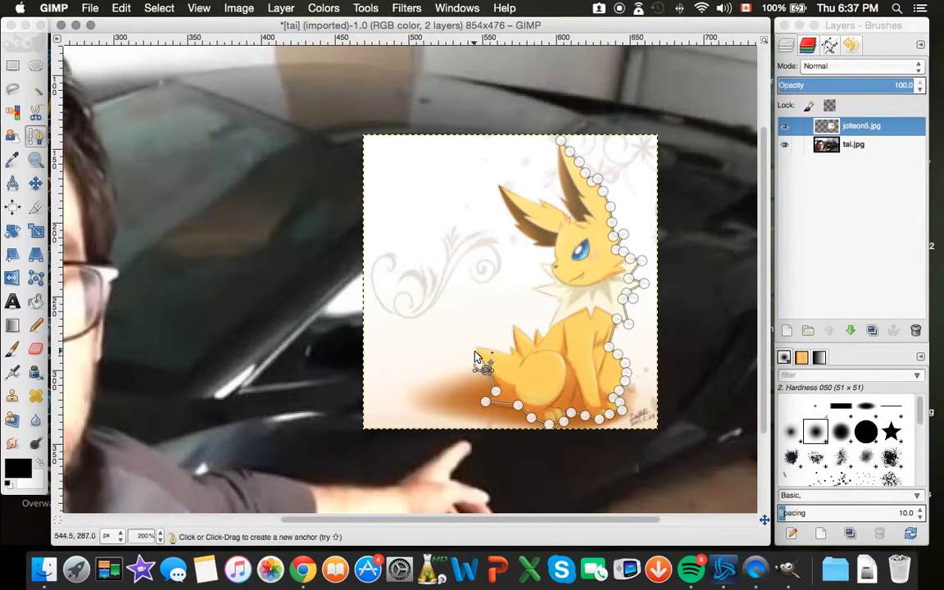
pyautogui.click(475, 348)
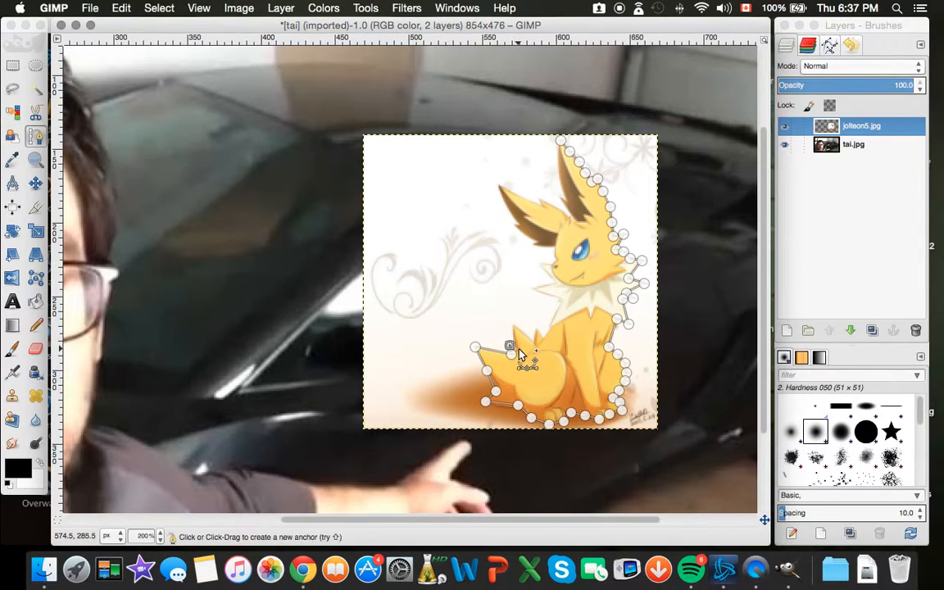
pyautogui.click(515, 328)
pyautogui.click(536, 328)
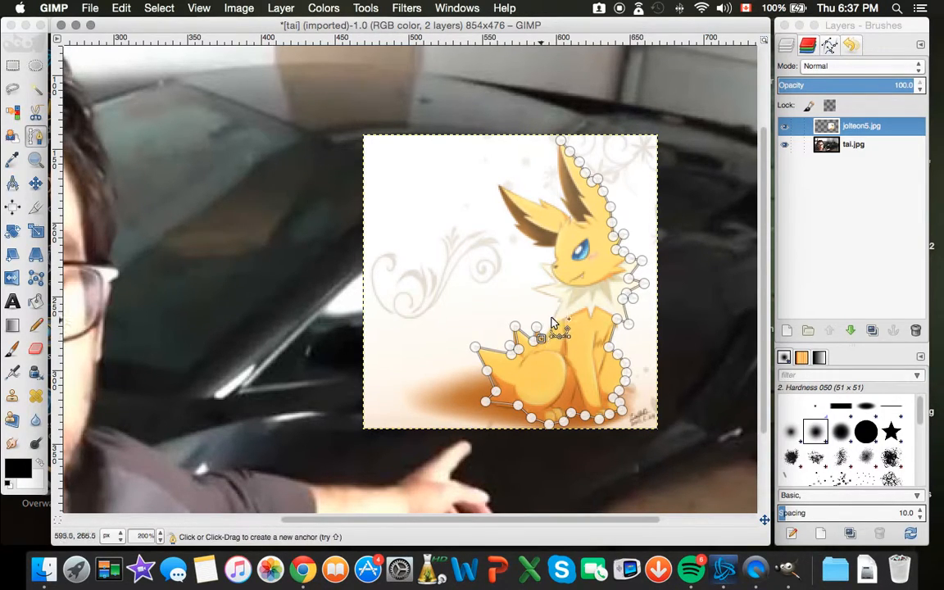
# Extend the path up the chest, around the front spikes of the neck ruff and along the muzzle.
pyautogui.click(559, 301)
pyautogui.click(535, 290)
pyautogui.click(540, 265)
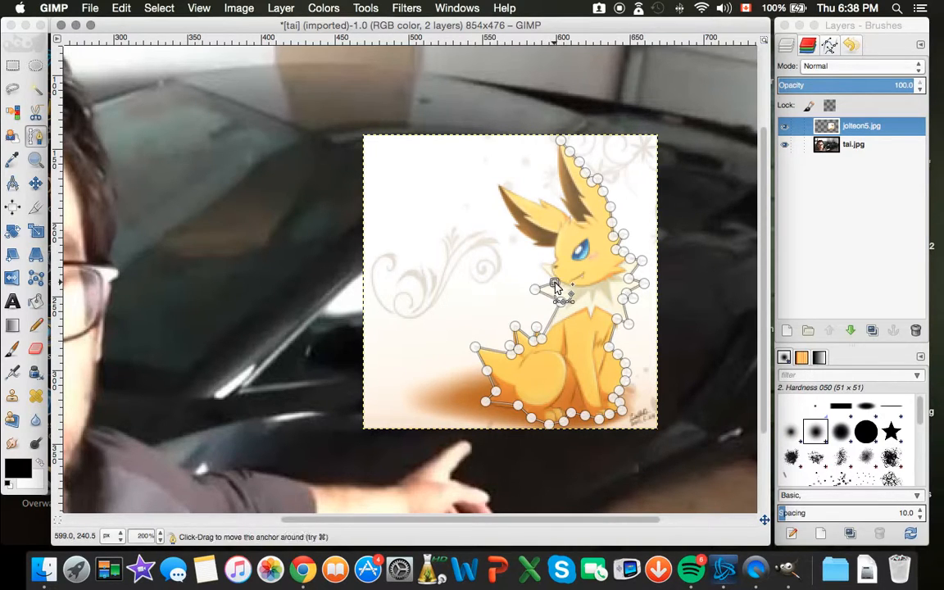
pyautogui.click(553, 253)
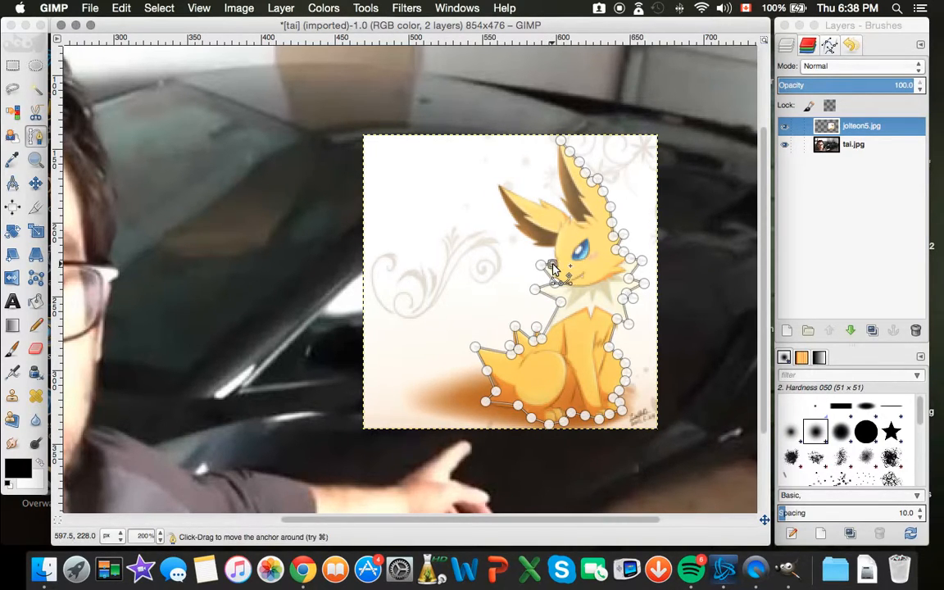
# Trace the path along the lower edge of the slanted ear, around its tip and back along the upper edge.
pyautogui.click(513, 224)
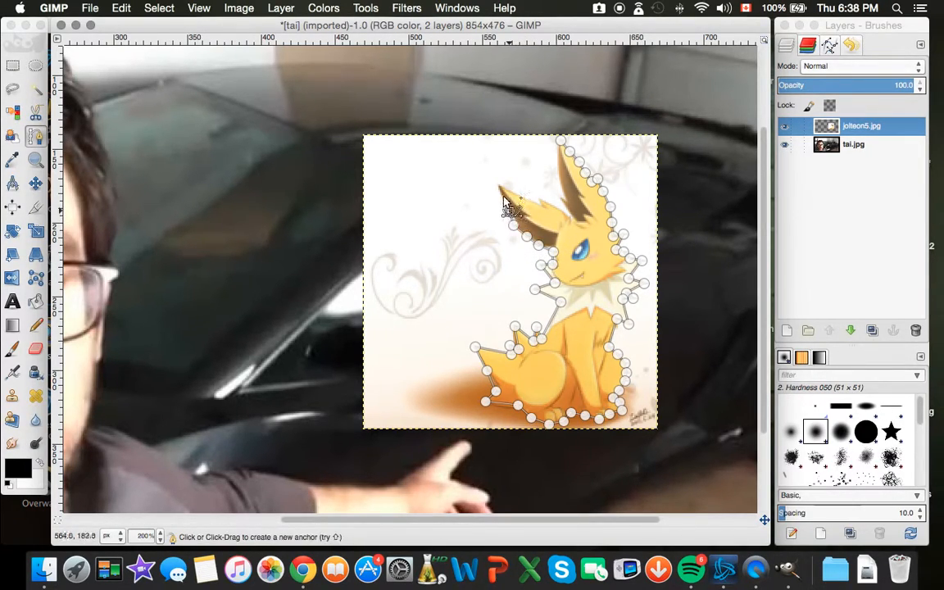
pyautogui.click(498, 197)
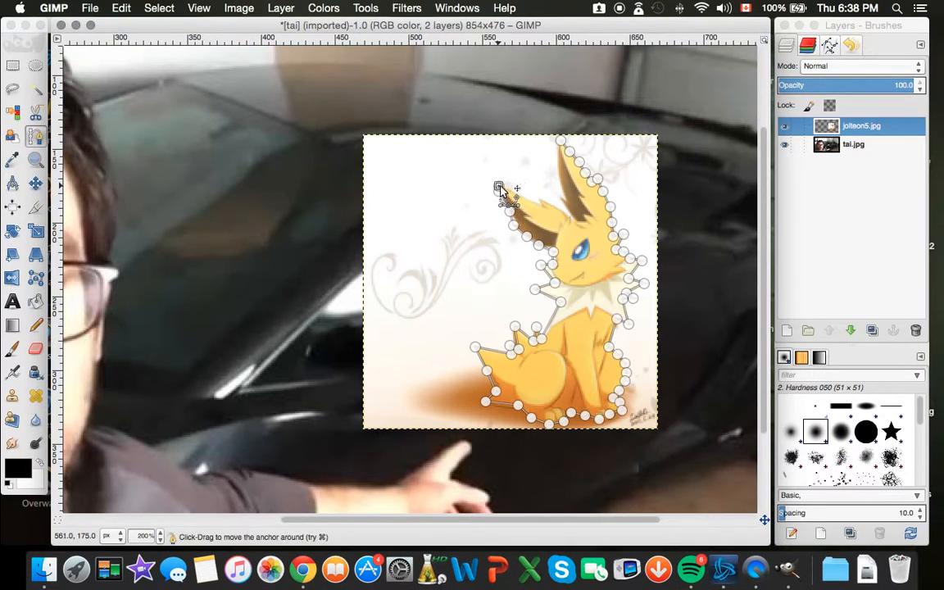
pyautogui.click(540, 209)
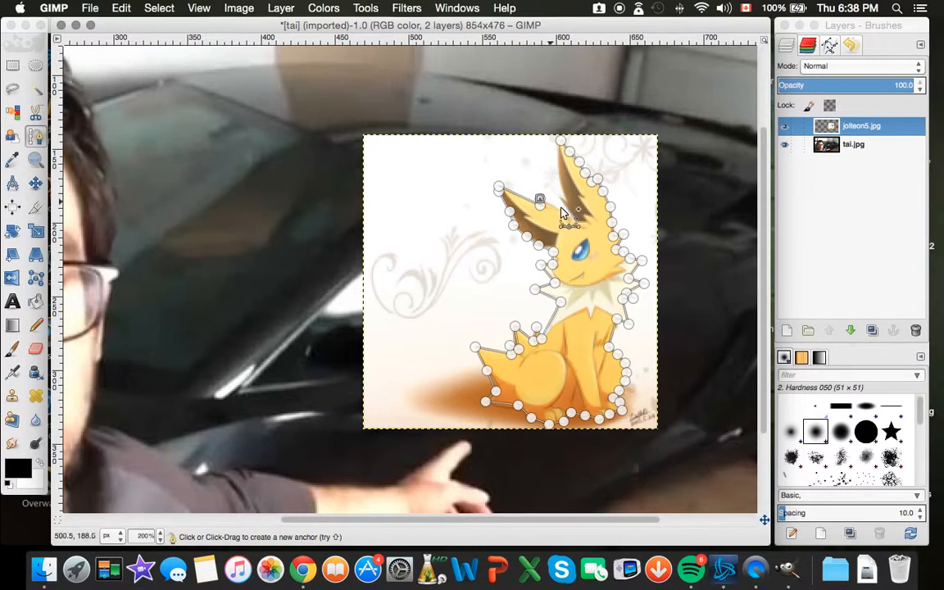
# Trace the inner edge of the upright ear up to its tip and join the path to its starting anchor.
pyautogui.click(573, 217)
pyautogui.click(562, 196)
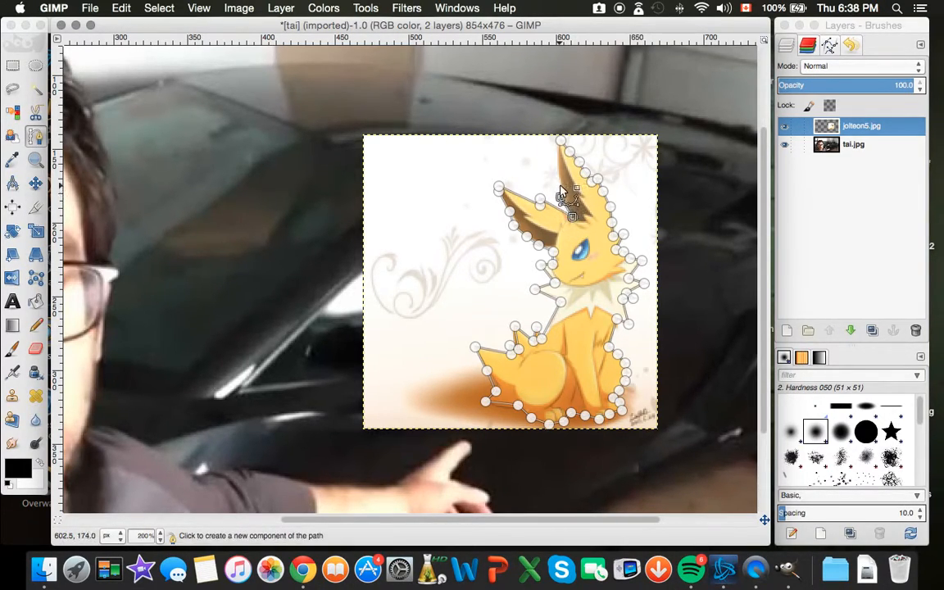
pyautogui.click(562, 187)
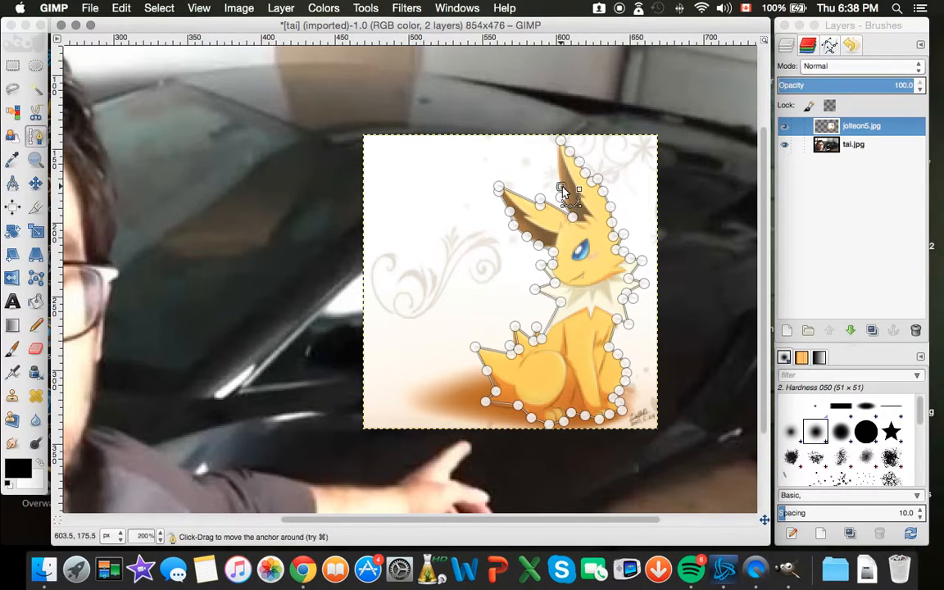
pyautogui.click(562, 145)
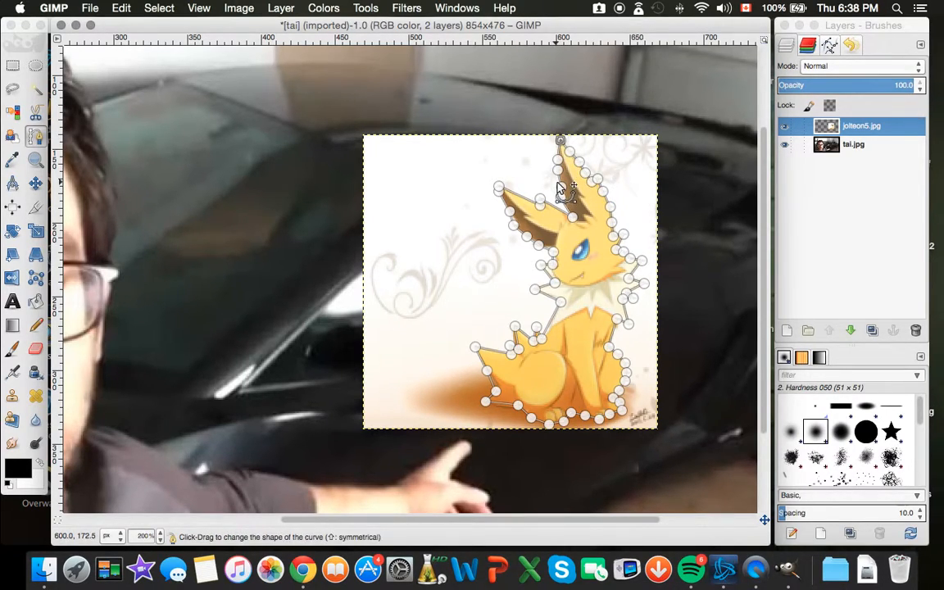
# Create a selection from the Jolteon path and invert it to select everything outside the character.
pyautogui.click(121, 9)
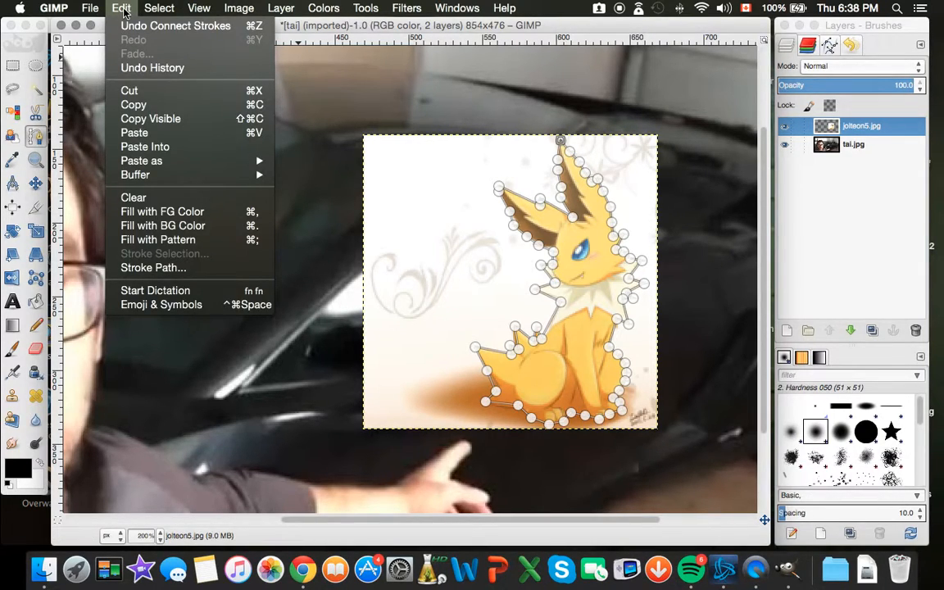
pyautogui.moveTo(159, 8)
pyautogui.click(584, 304)
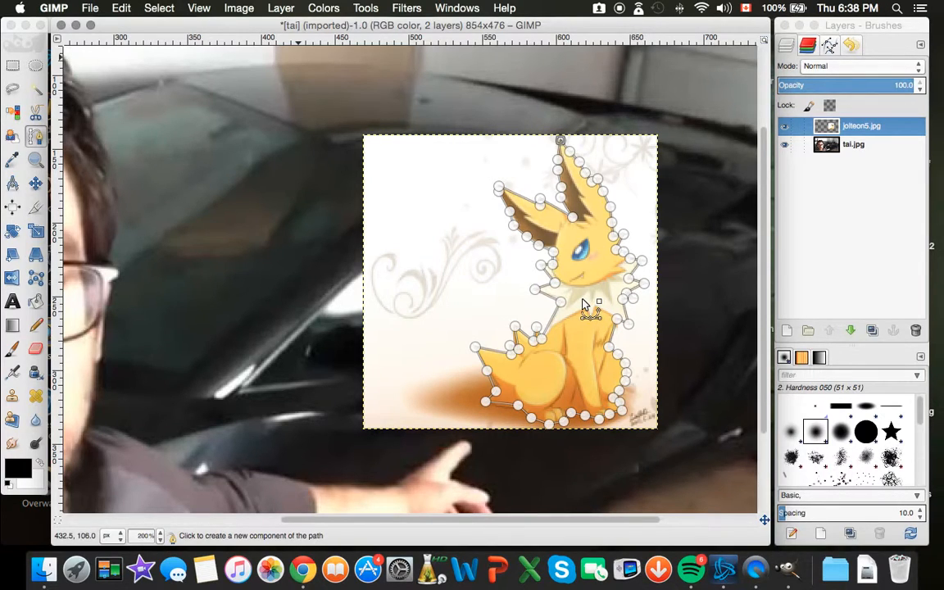
pyautogui.hotkey('shift', 'v')
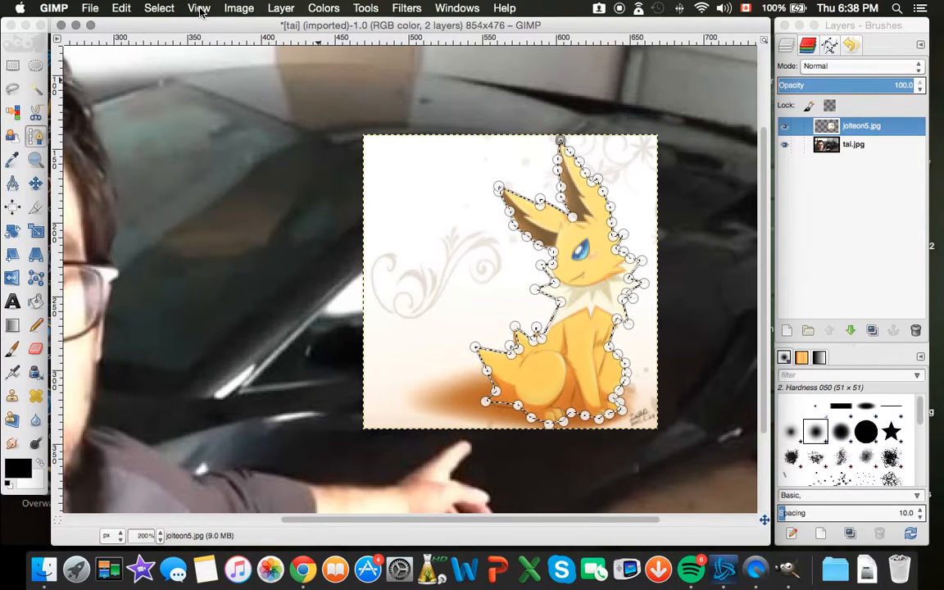
pyautogui.click(163, 9)
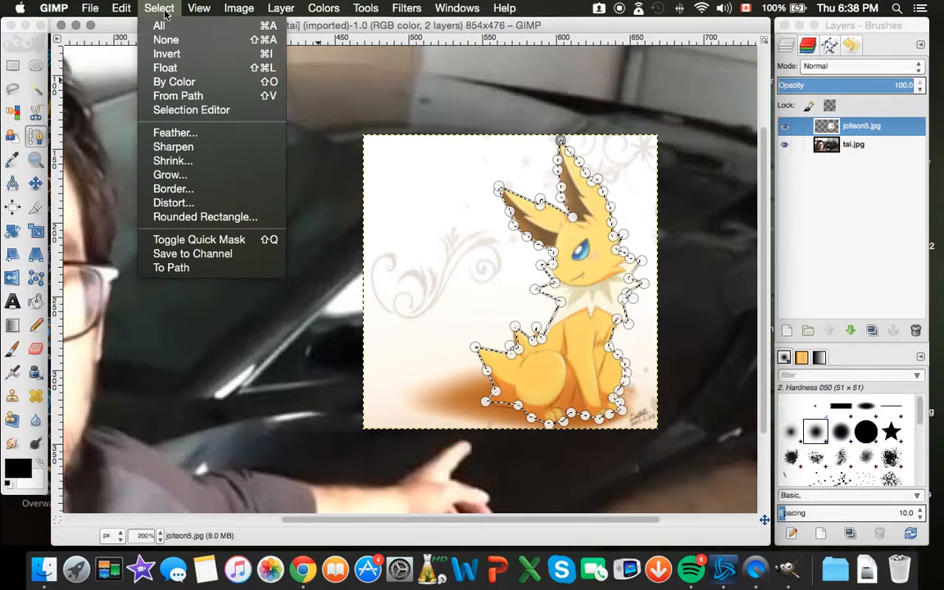
pyautogui.click(182, 59)
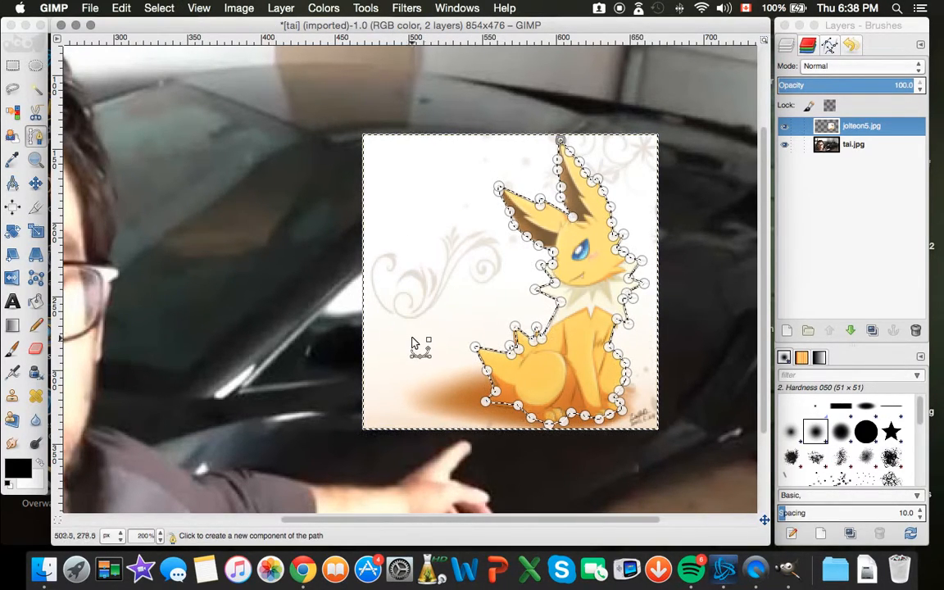
# Erase the white background, shadow and signature around Jolteon on the jolteon5.jpg layer with the Eraser.
pyautogui.click(38, 351)
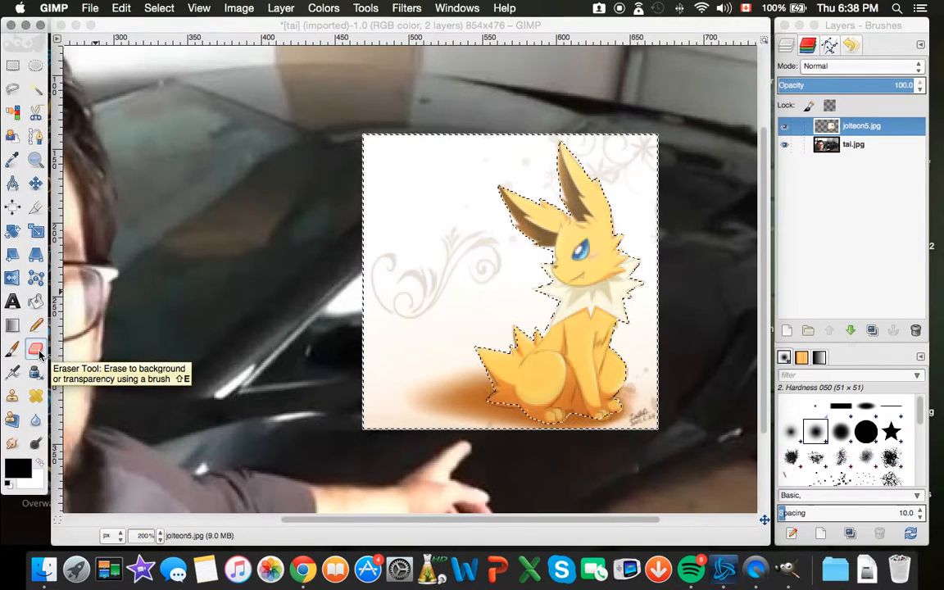
pyautogui.moveTo(385, 299)
pyautogui.mouseDown()
pyautogui.moveTo(425, 305)
pyautogui.moveTo(386, 324)
pyautogui.moveTo(375, 317)
pyautogui.moveTo(382, 296)
pyautogui.moveTo(409, 322)
pyautogui.moveTo(447, 301)
pyautogui.moveTo(588, 284)
pyautogui.moveTo(562, 288)
pyautogui.moveTo(565, 275)
pyautogui.moveTo(508, 298)
pyautogui.moveTo(579, 244)
pyautogui.moveTo(552, 256)
pyautogui.moveTo(531, 246)
pyautogui.moveTo(481, 292)
pyautogui.moveTo(560, 202)
pyautogui.moveTo(564, 150)
pyautogui.moveTo(501, 258)
pyautogui.moveTo(413, 287)
pyautogui.moveTo(519, 139)
pyautogui.moveTo(530, 139)
pyautogui.moveTo(337, 304)
pyautogui.moveTo(282, 299)
pyautogui.moveTo(351, 285)
pyautogui.moveTo(328, 310)
pyautogui.moveTo(350, 220)
pyautogui.moveTo(428, 182)
pyautogui.moveTo(390, 200)
pyautogui.moveTo(468, 121)
pyautogui.moveTo(431, 135)
pyautogui.moveTo(378, 178)
pyautogui.moveTo(332, 187)
pyautogui.moveTo(351, 140)
pyautogui.moveTo(379, 132)
pyautogui.moveTo(380, 144)
pyautogui.moveTo(365, 150)
pyautogui.moveTo(597, 123)
pyautogui.moveTo(595, 173)
pyautogui.moveTo(616, 134)
pyautogui.moveTo(575, 123)
pyautogui.moveTo(599, 138)
pyautogui.moveTo(656, 144)
pyautogui.moveTo(619, 194)
pyautogui.moveTo(558, 232)
pyautogui.moveTo(629, 144)
pyautogui.moveTo(514, 240)
pyautogui.moveTo(600, 173)
pyautogui.moveTo(583, 168)
pyautogui.moveTo(607, 155)
pyautogui.moveTo(705, 139)
pyautogui.moveTo(714, 144)
pyautogui.moveTo(640, 237)
pyautogui.moveTo(618, 217)
pyautogui.moveTo(665, 181)
pyautogui.moveTo(695, 197)
pyautogui.moveTo(713, 246)
pyautogui.moveTo(640, 332)
pyautogui.moveTo(674, 238)
pyautogui.moveTo(607, 368)
pyautogui.moveTo(688, 303)
pyautogui.moveTo(623, 385)
pyautogui.moveTo(668, 357)
pyautogui.moveTo(668, 419)
pyautogui.mouseUp()
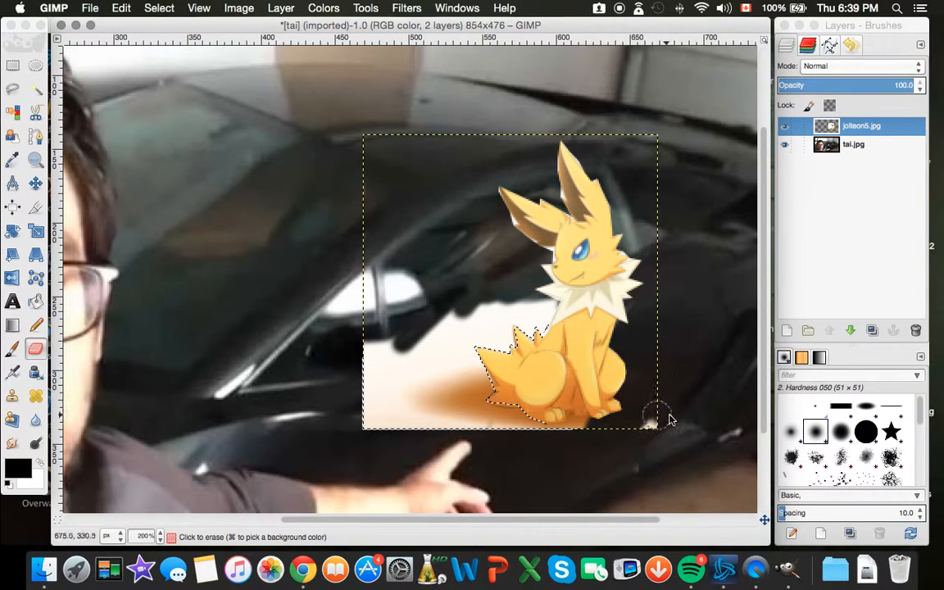
pyautogui.moveTo(571, 435)
pyautogui.mouseDown()
pyautogui.moveTo(497, 415)
pyautogui.moveTo(545, 415)
pyautogui.moveTo(492, 404)
pyautogui.moveTo(453, 463)
pyautogui.moveTo(454, 419)
pyautogui.moveTo(509, 358)
pyautogui.moveTo(538, 279)
pyautogui.moveTo(548, 318)
pyautogui.moveTo(583, 276)
pyautogui.moveTo(537, 292)
pyautogui.moveTo(523, 268)
pyautogui.moveTo(442, 405)
pyautogui.moveTo(494, 260)
pyautogui.moveTo(395, 463)
pyautogui.moveTo(450, 260)
pyautogui.moveTo(402, 355)
pyautogui.moveTo(400, 398)
pyautogui.moveTo(334, 454)
pyautogui.moveTo(356, 441)
pyautogui.moveTo(420, 347)
pyautogui.moveTo(437, 344)
pyautogui.moveTo(435, 419)
pyautogui.mouseUp()
pyautogui.moveTo(381, 391)
pyautogui.mouseDown()
pyautogui.moveTo(384, 355)
pyautogui.moveTo(368, 372)
pyautogui.moveTo(392, 341)
pyautogui.moveTo(357, 352)
pyautogui.moveTo(413, 331)
pyautogui.moveTo(539, 375)
pyautogui.mouseUp()
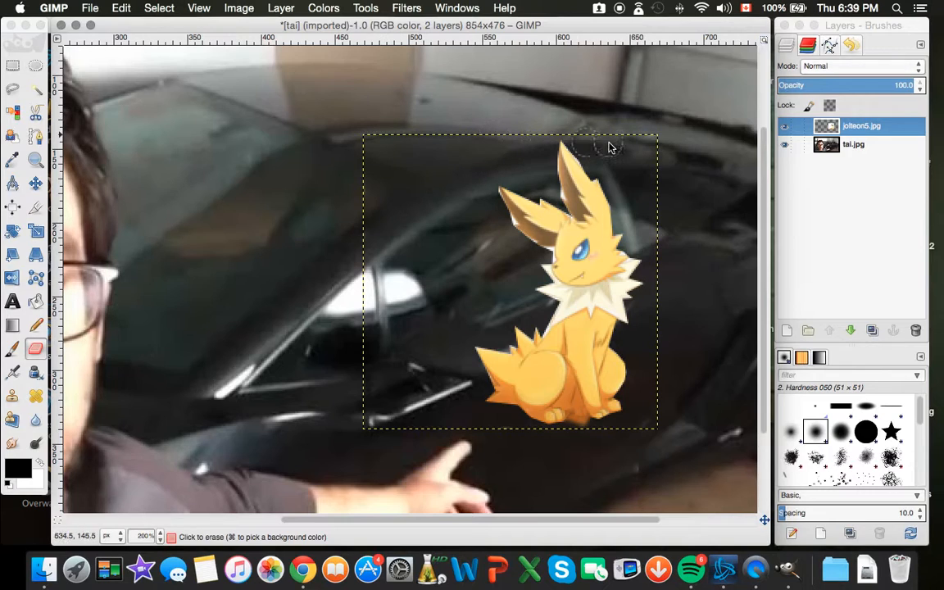
pyautogui.moveTo(637, 335)
pyautogui.mouseDown()
pyautogui.moveTo(653, 217)
pyautogui.moveTo(628, 166)
pyautogui.mouseUp()
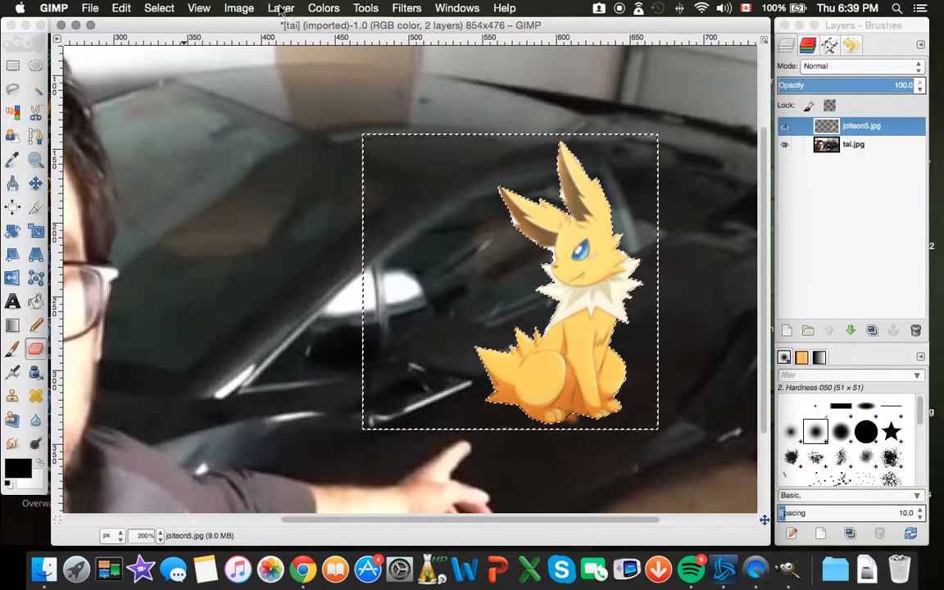
# Clear the selection around the cut-out Jolteon and make tai.jpg the active layer.
pyautogui.click(198, 9)
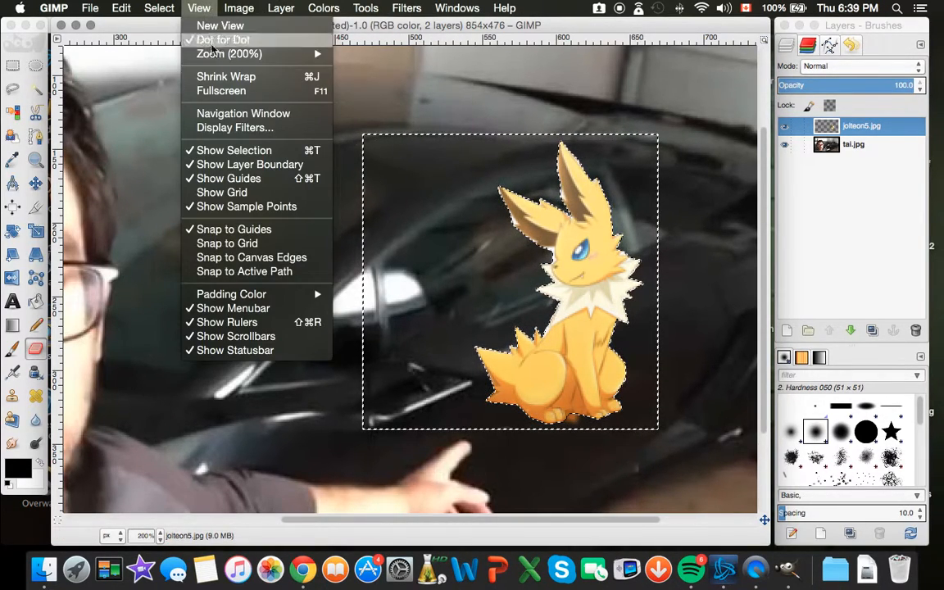
pyautogui.moveTo(215, 54)
pyautogui.click(354, 54)
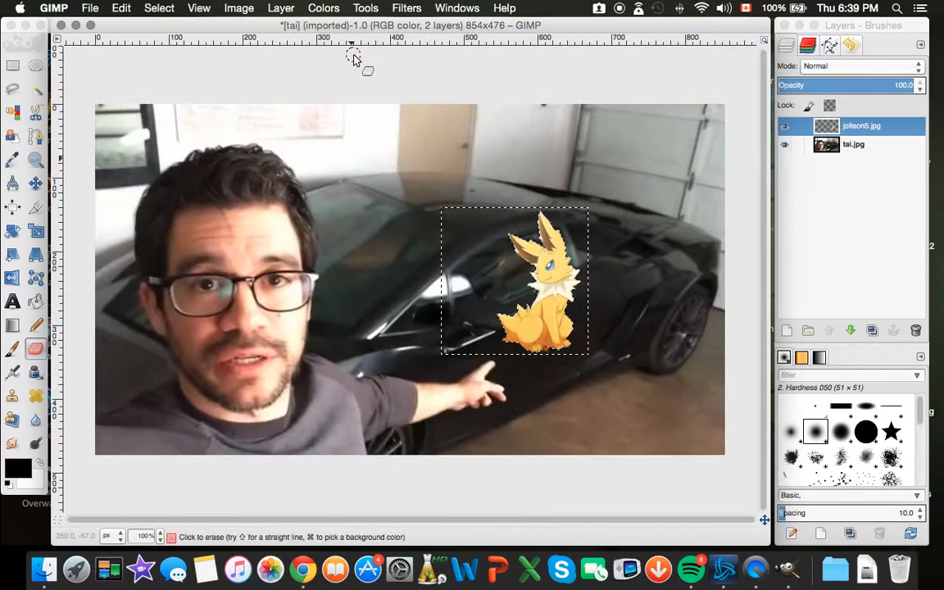
pyautogui.click(203, 10)
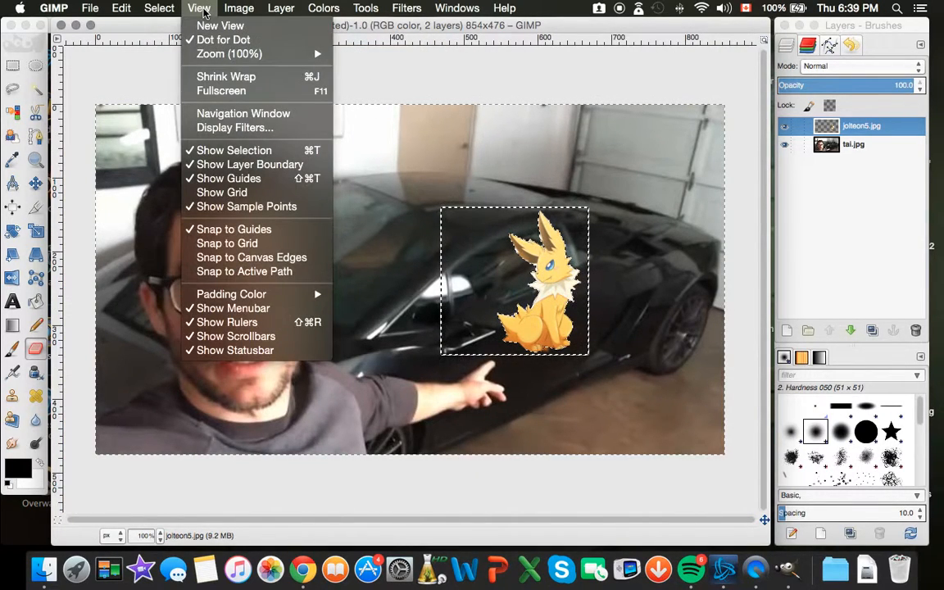
pyautogui.moveTo(158, 10)
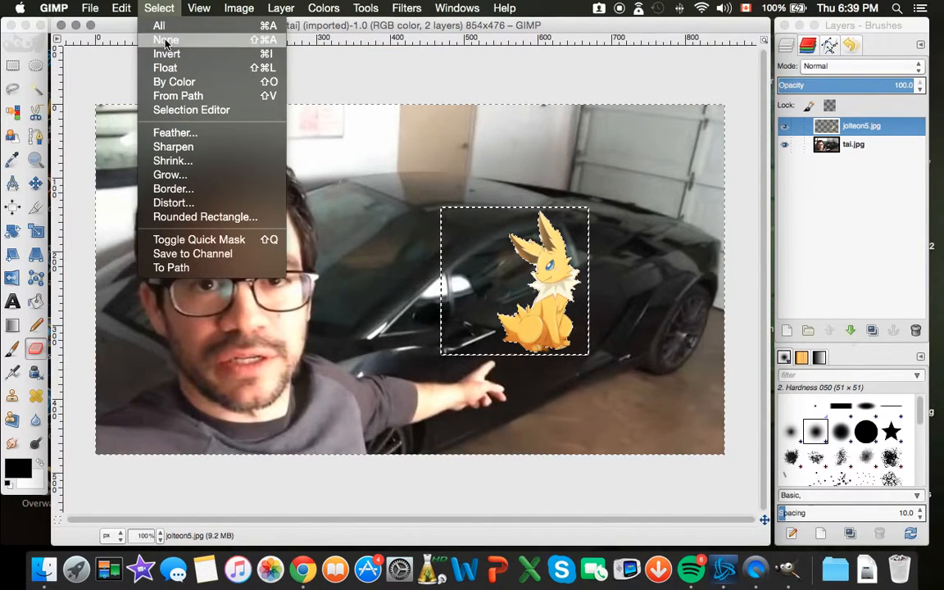
pyautogui.click(165, 41)
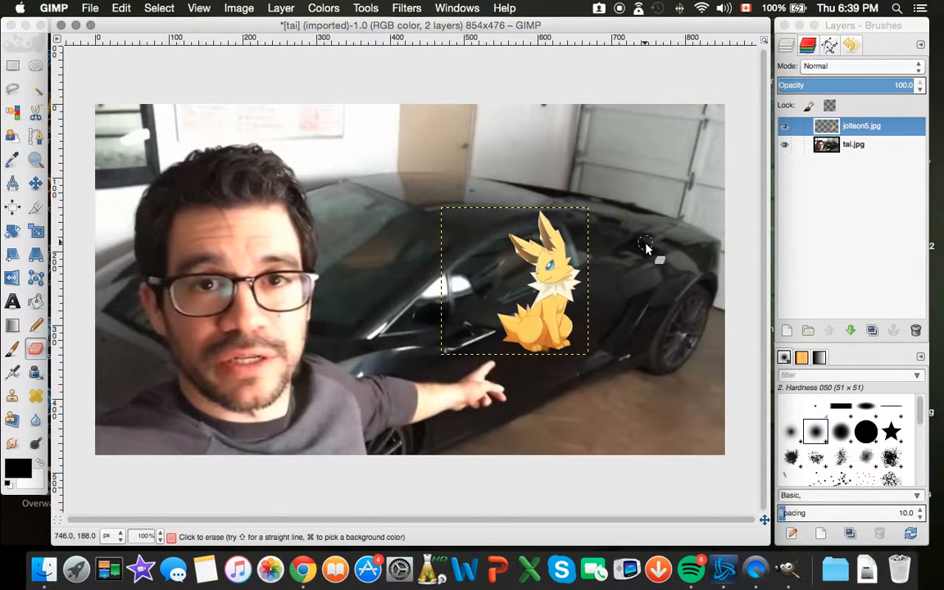
pyautogui.click(838, 151)
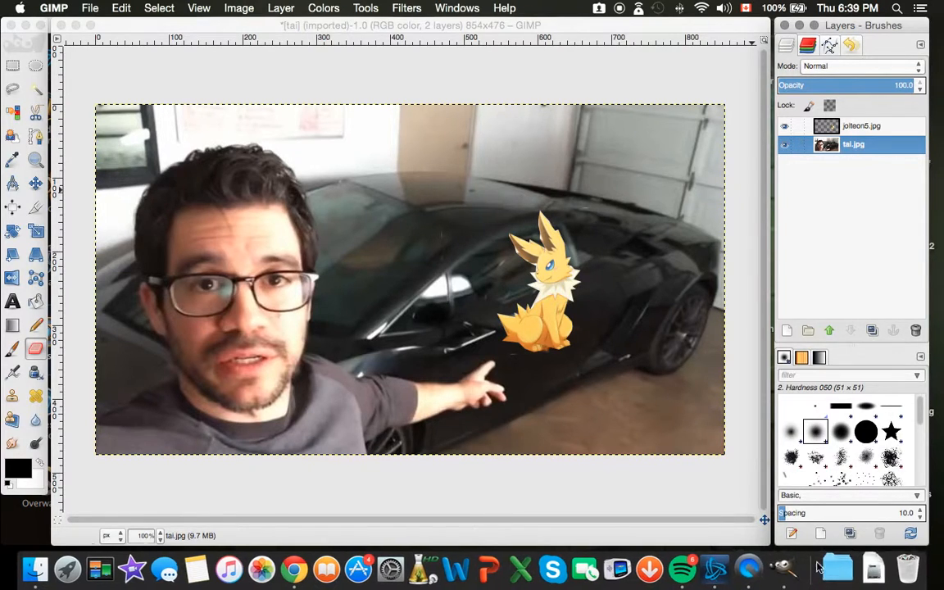
pyautogui.click(768, 571)
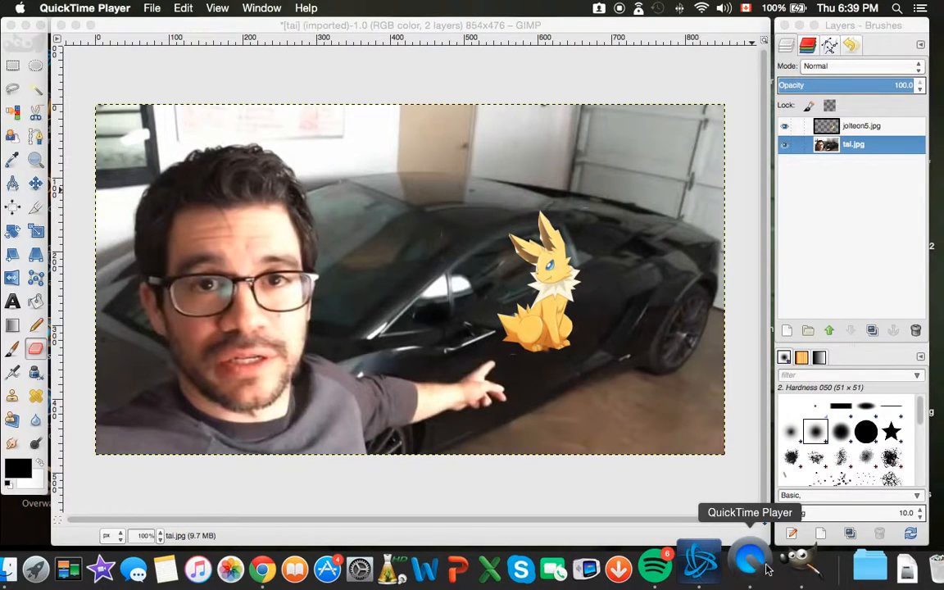